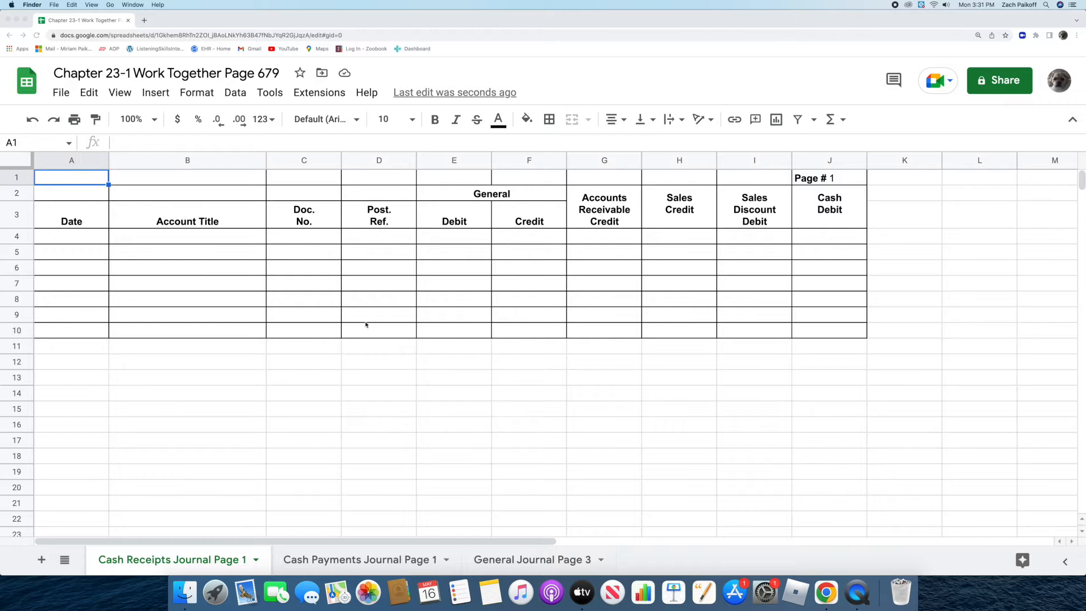
Enter the date Mar. 1, 2022, the account title Office Supplies and document number R1 in row 4 of the cash receipts journal
click(88, 234)
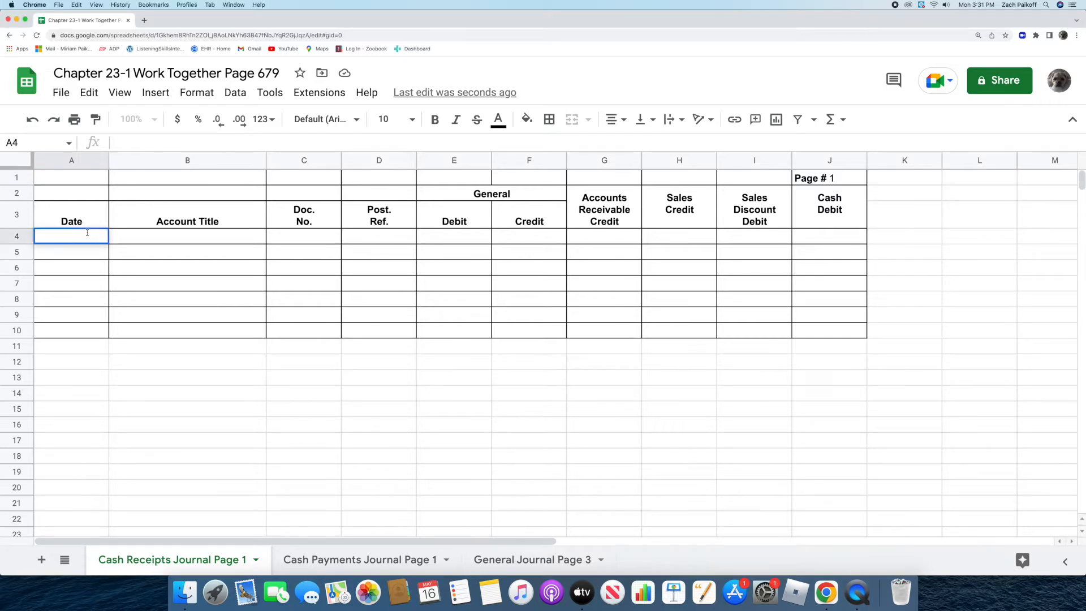
text(Mar. 1, 2022)
key(Return)
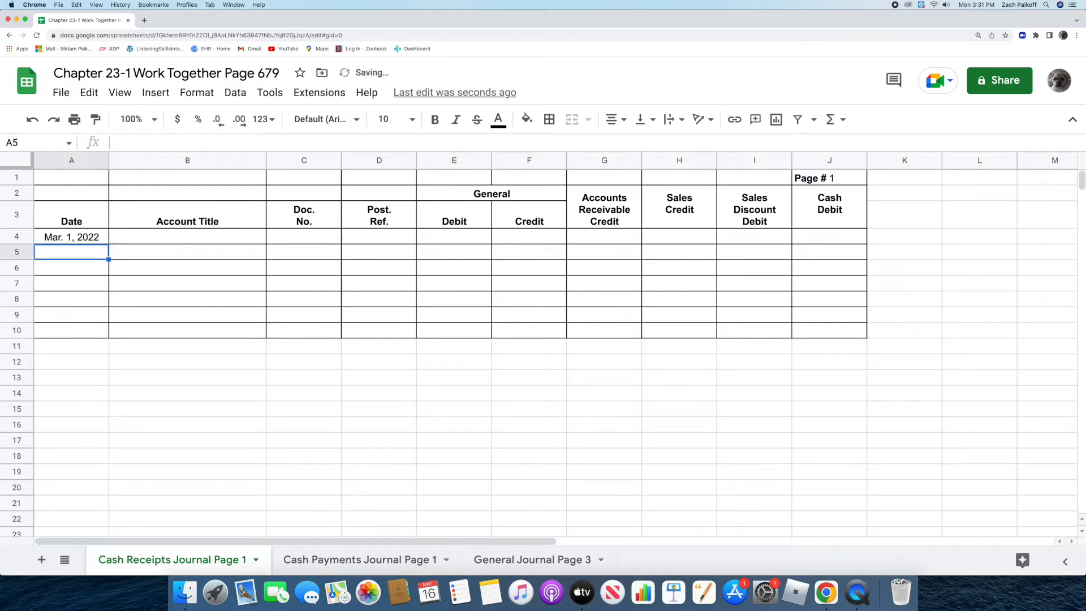
double_click(147, 235)
text(Office)
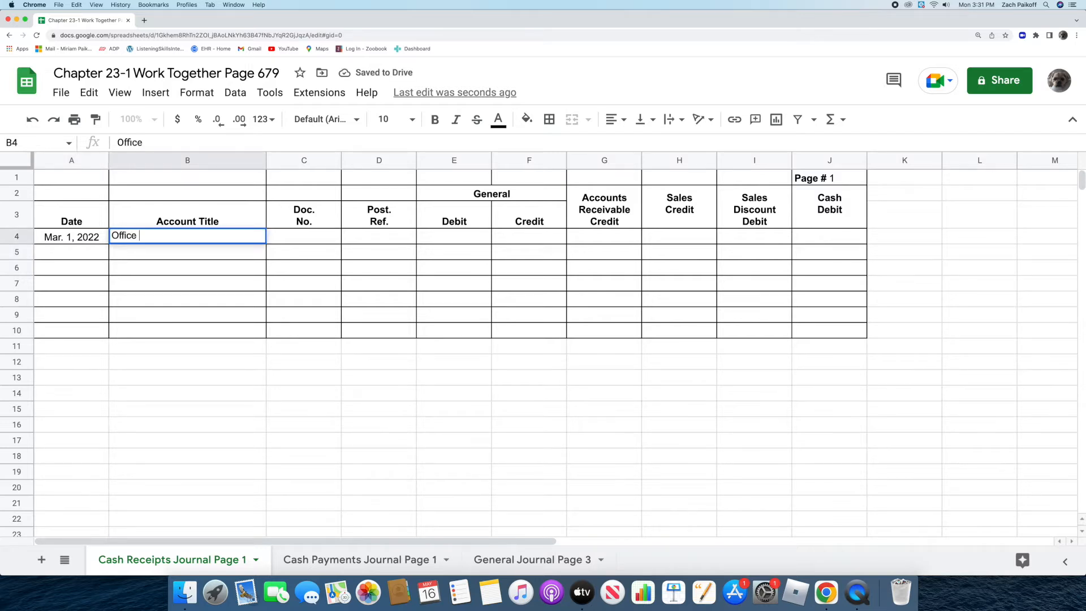
text( Supplies)
key(Return)
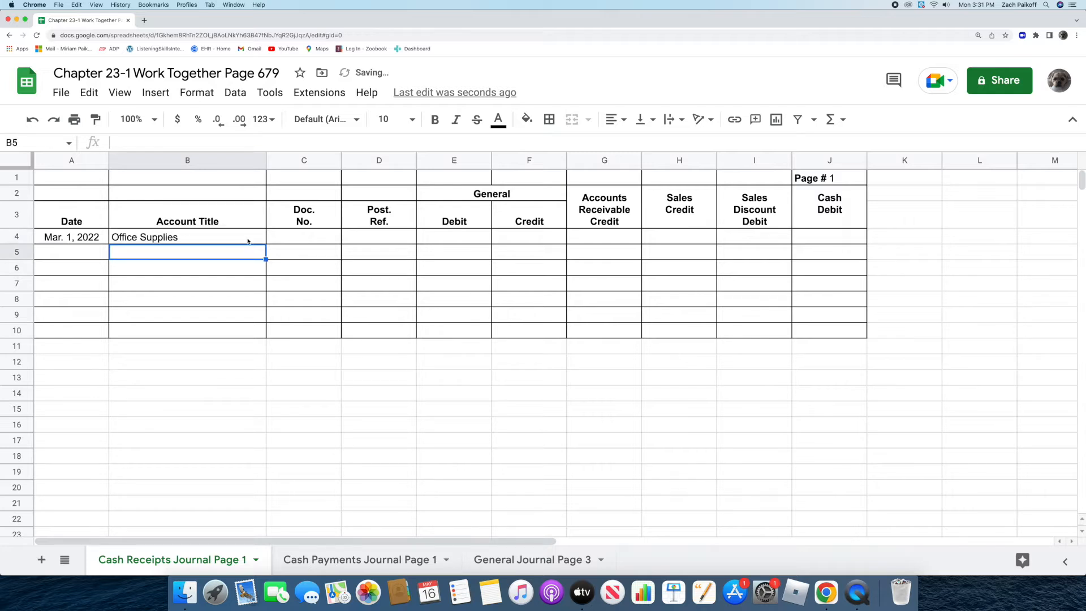
double_click(307, 234)
text(R1)
key(Return)
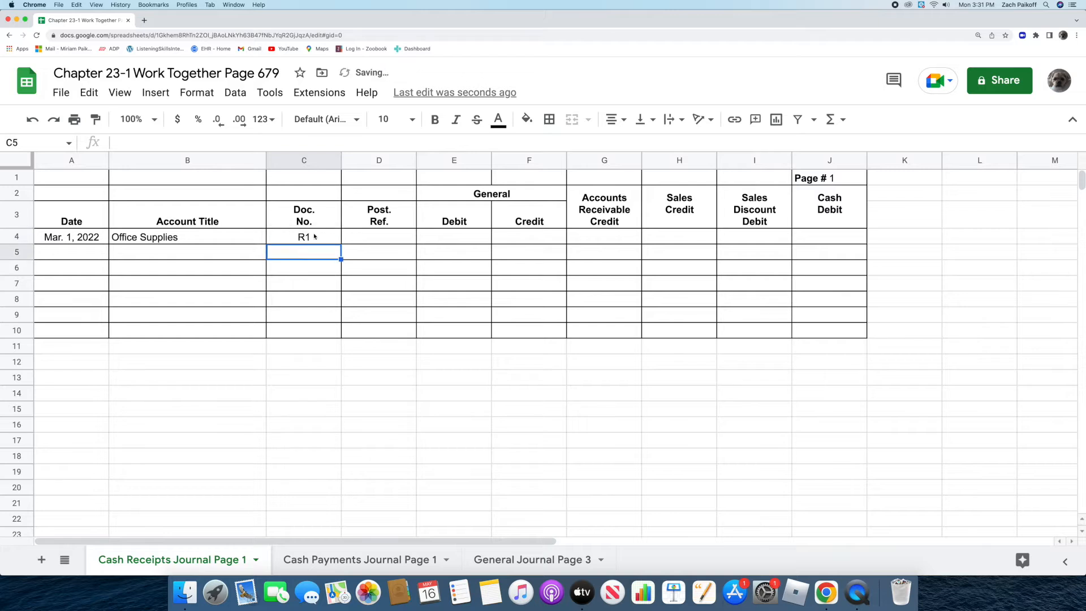
Record a cash debit of 22000 and a general debit of 3000 in the Office Supplies row
double_click(813, 235)
text(22000)
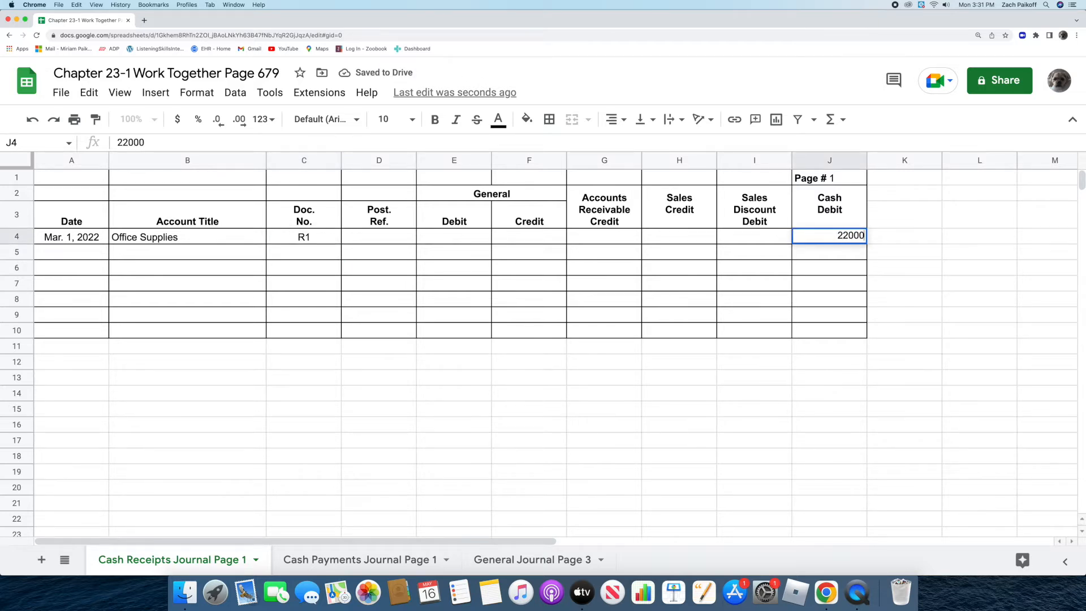
key(Return)
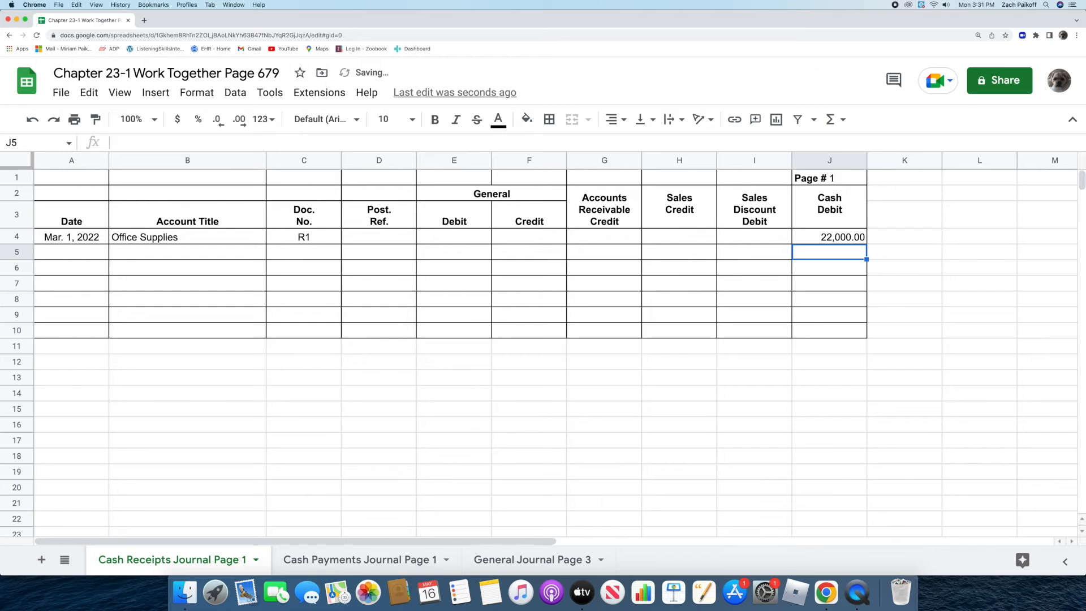
click(457, 239)
text(3)
text(000)
key(Return)
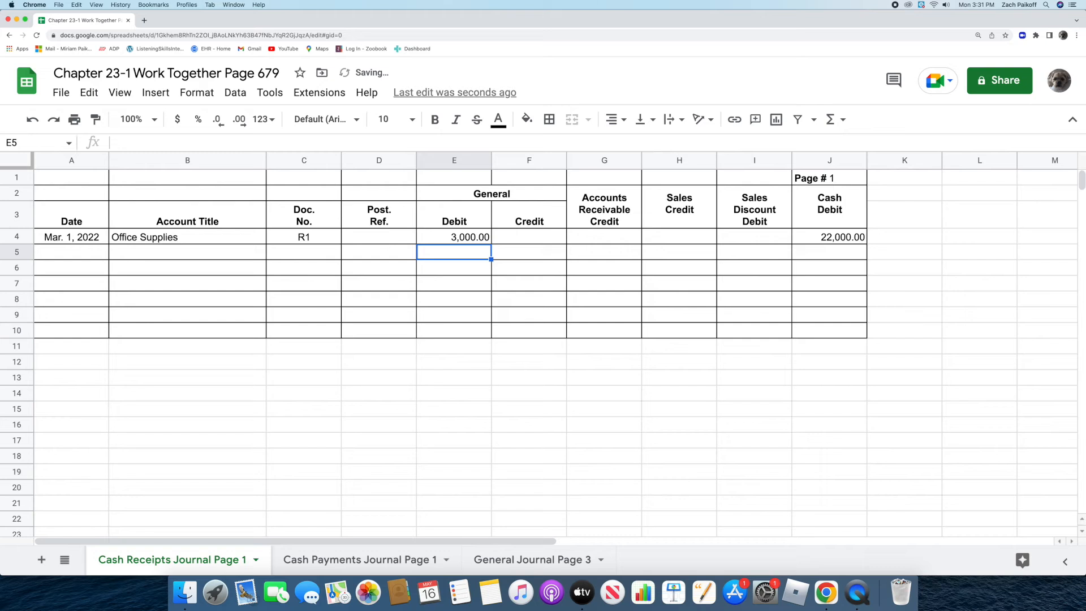
Enter the first partner's full name followed by ", Capital" as the account title in B5
double_click(214, 255)
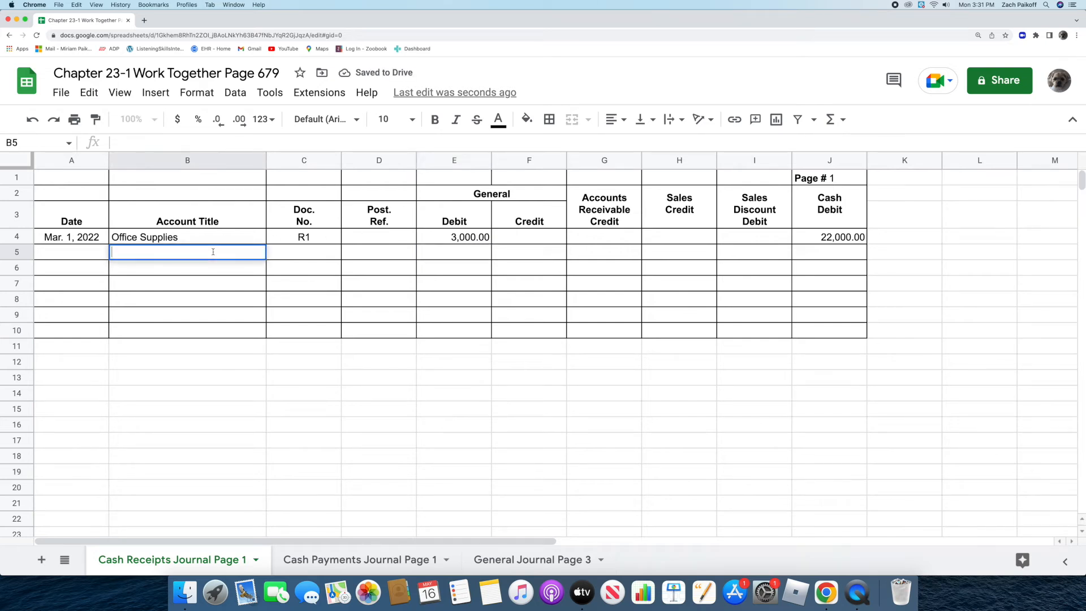
text(Robert Billi)
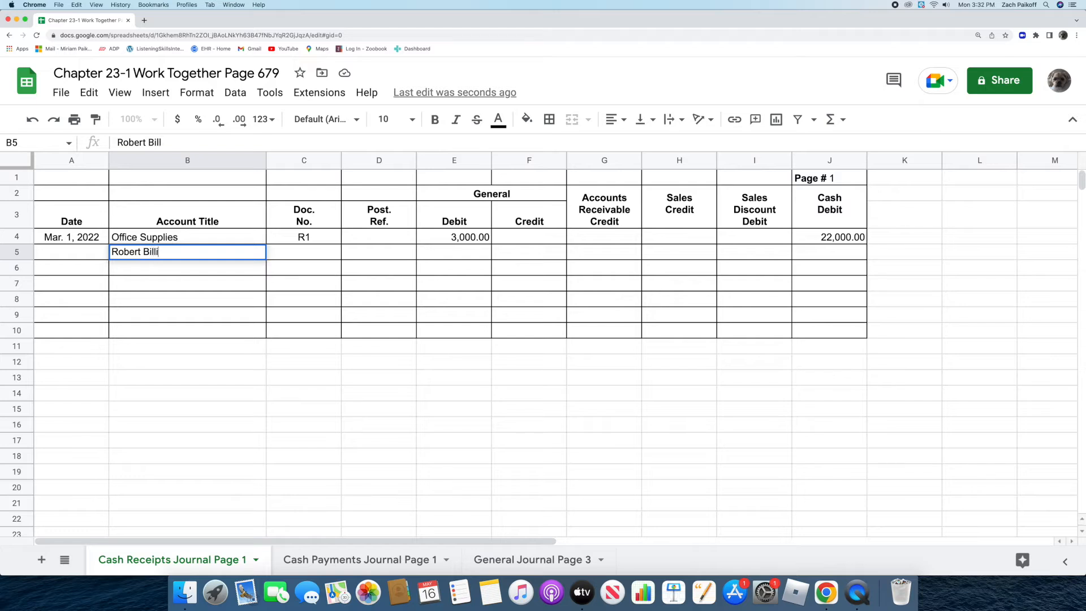
text(ngs, Capital)
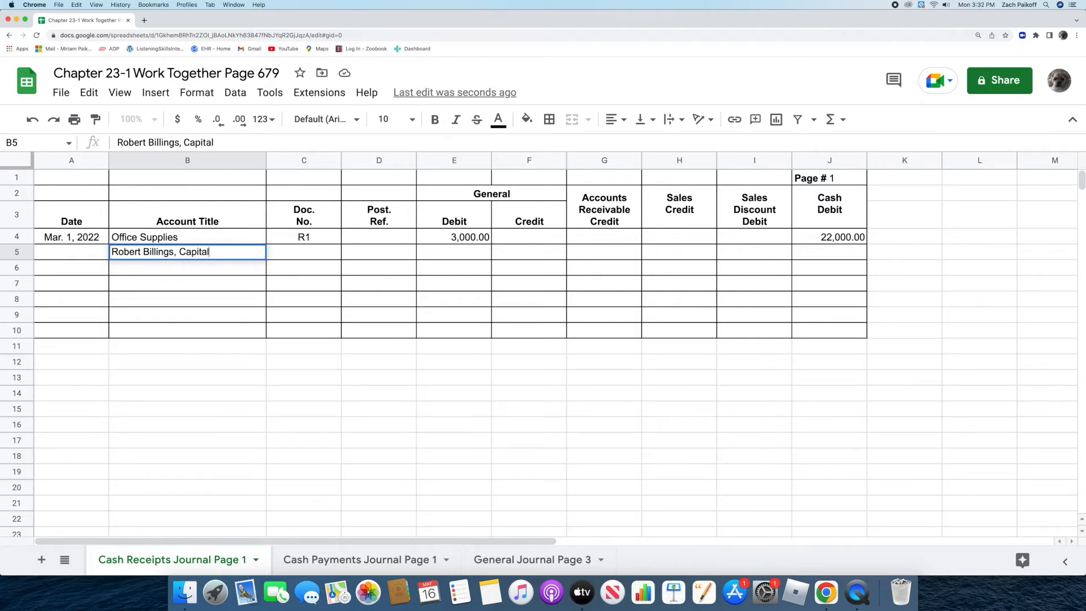
key(Return)
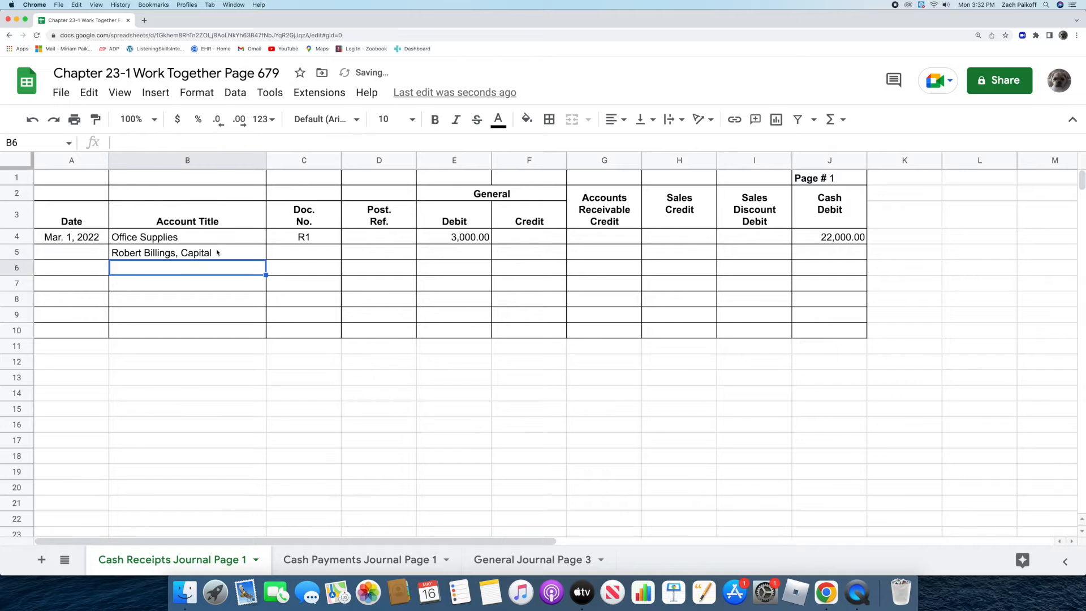
Calculate the first partner's general credit in F5 with a formula adding cash debit J4 and general debit E4
click(536, 252)
text(=)
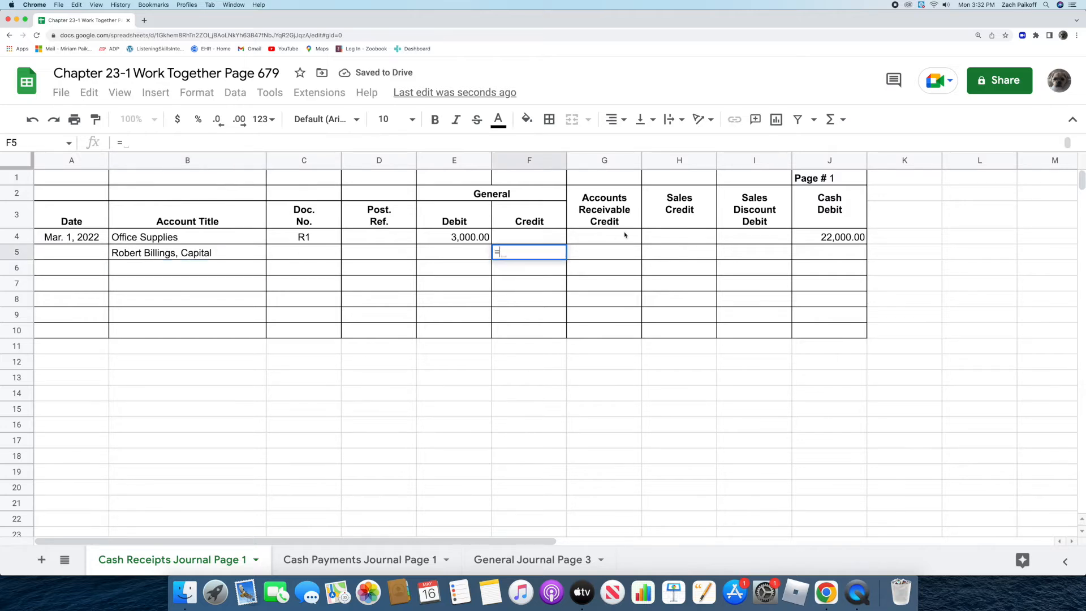
click(801, 236)
text(+)
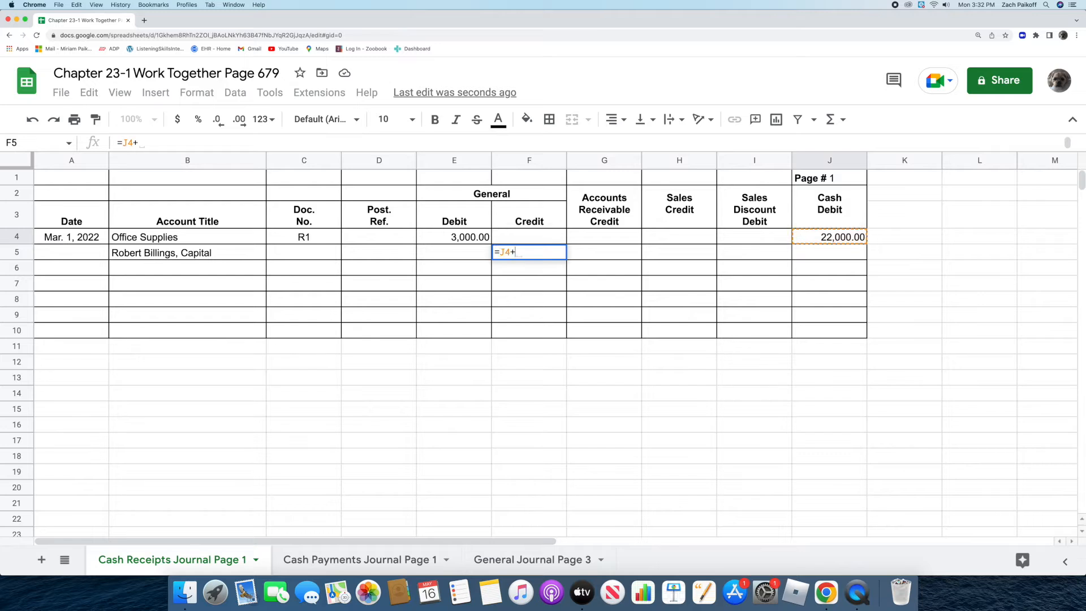
click(432, 239)
key(Return)
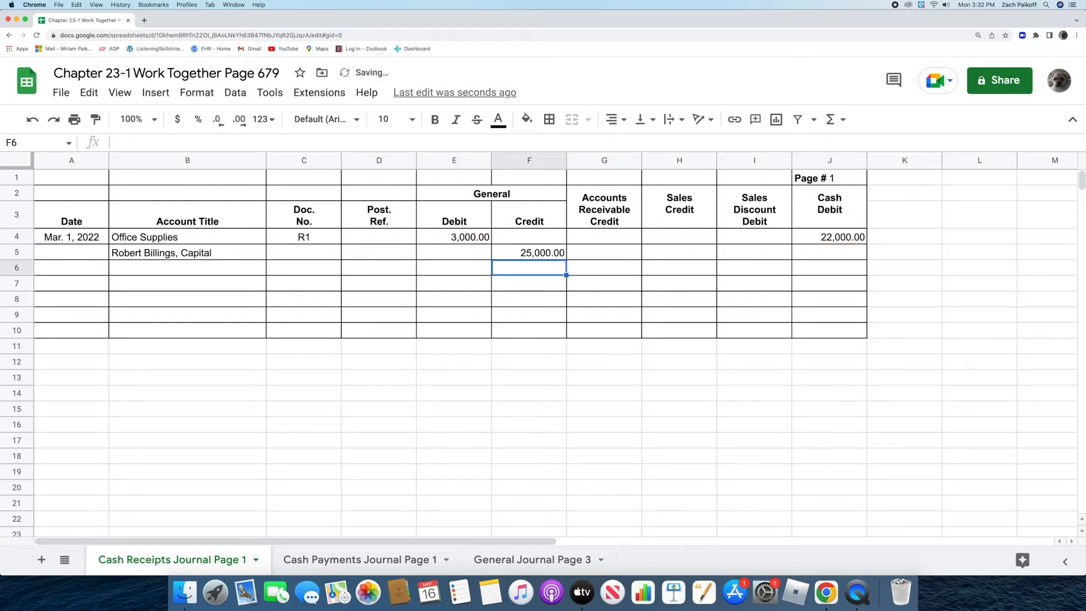
Fill row 6 with date 1, the second partner's full name followed by ", Capital", and document number R2
click(80, 267)
text(1)
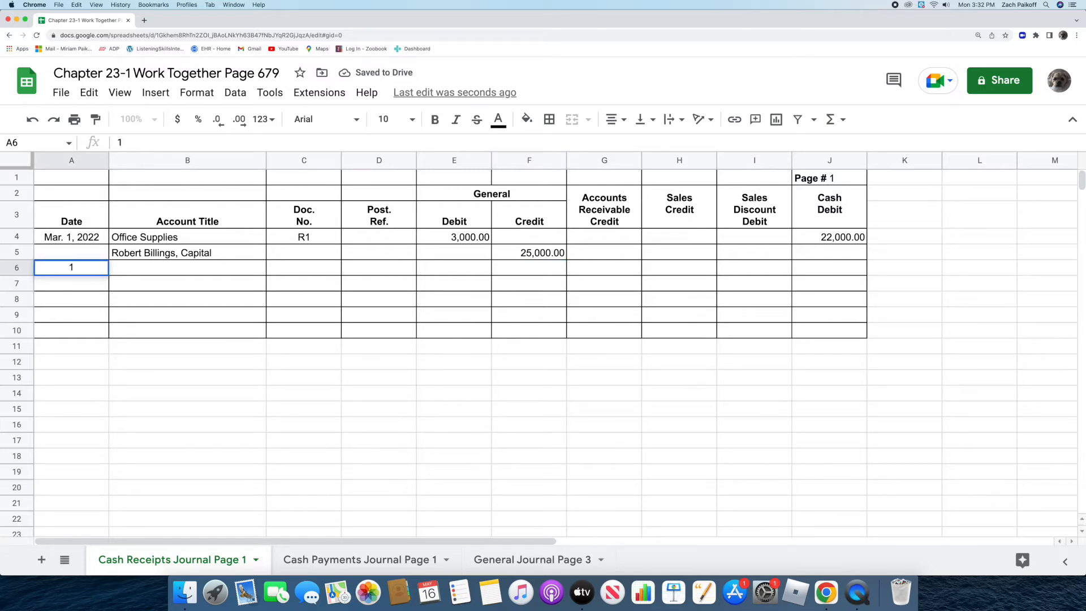
key(Return)
click(128, 270)
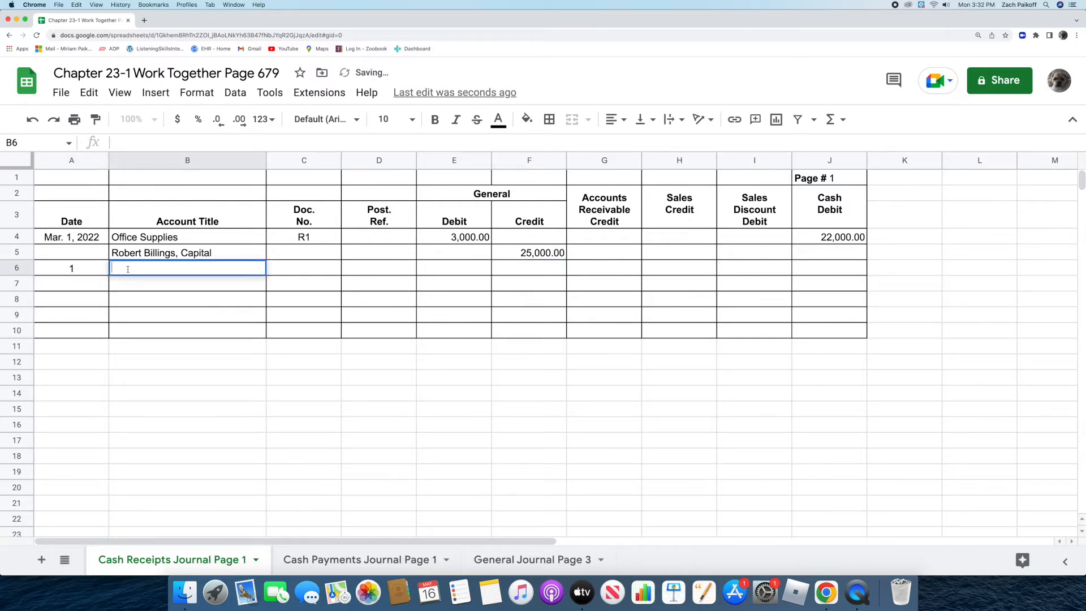
text(Susa)
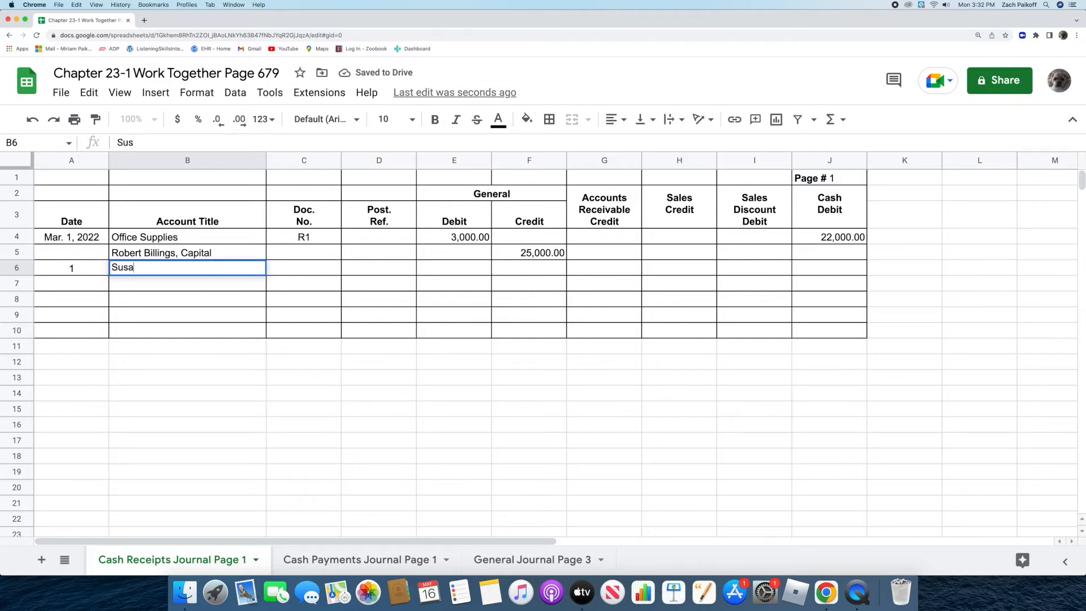
text(n Billin)
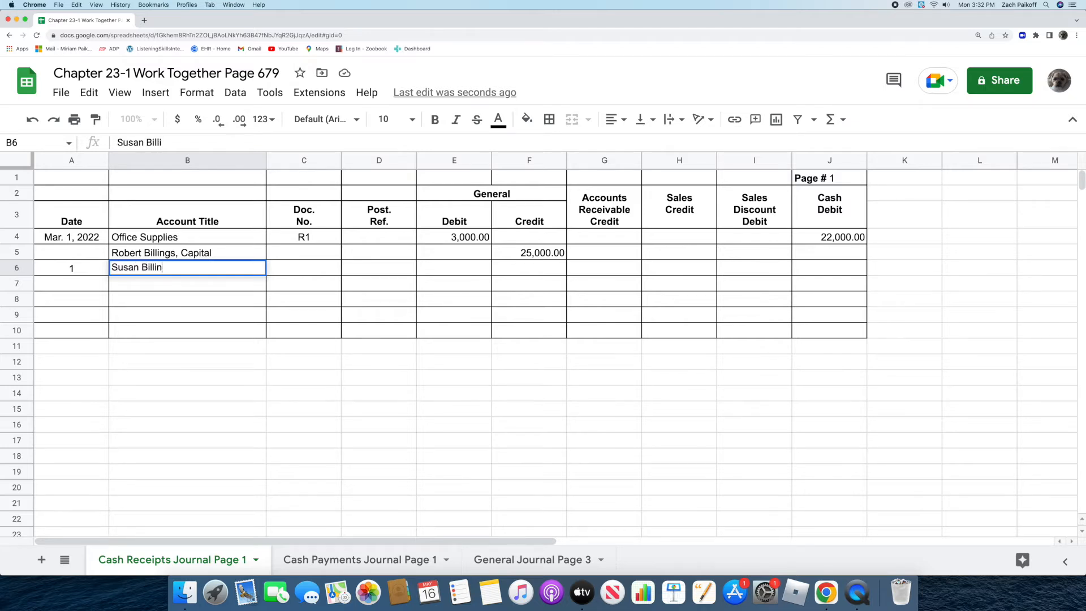
text(gs, Capital)
key(Return)
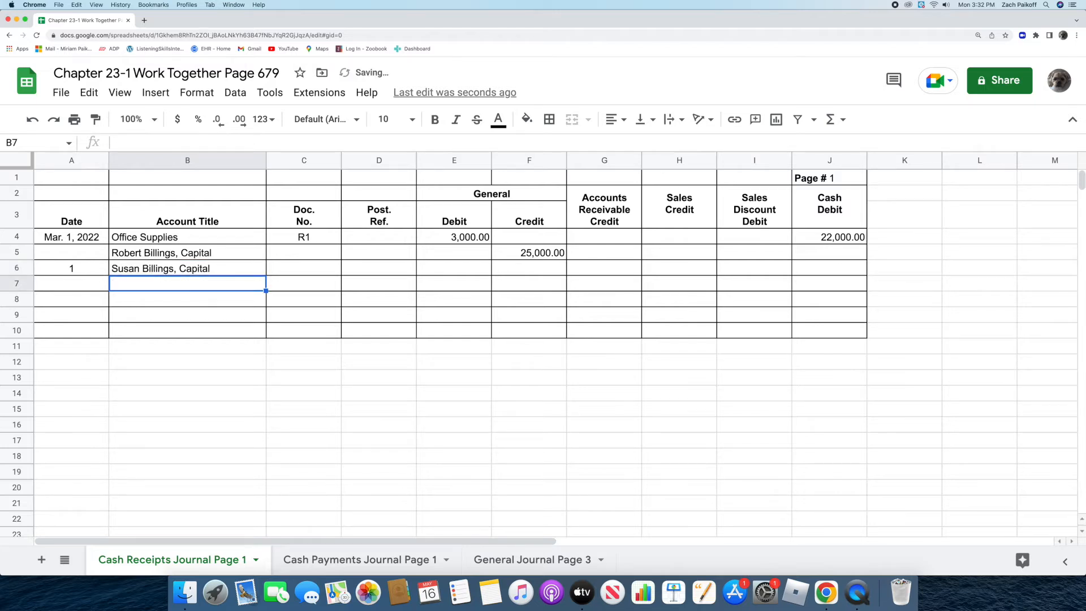
click(299, 271)
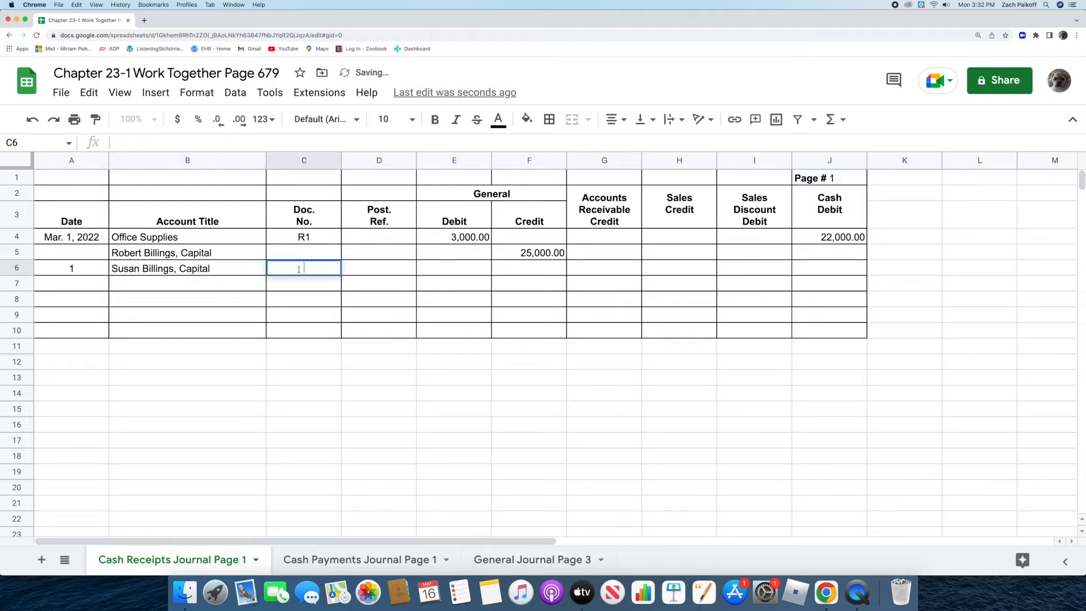
text(R2)
key(Return)
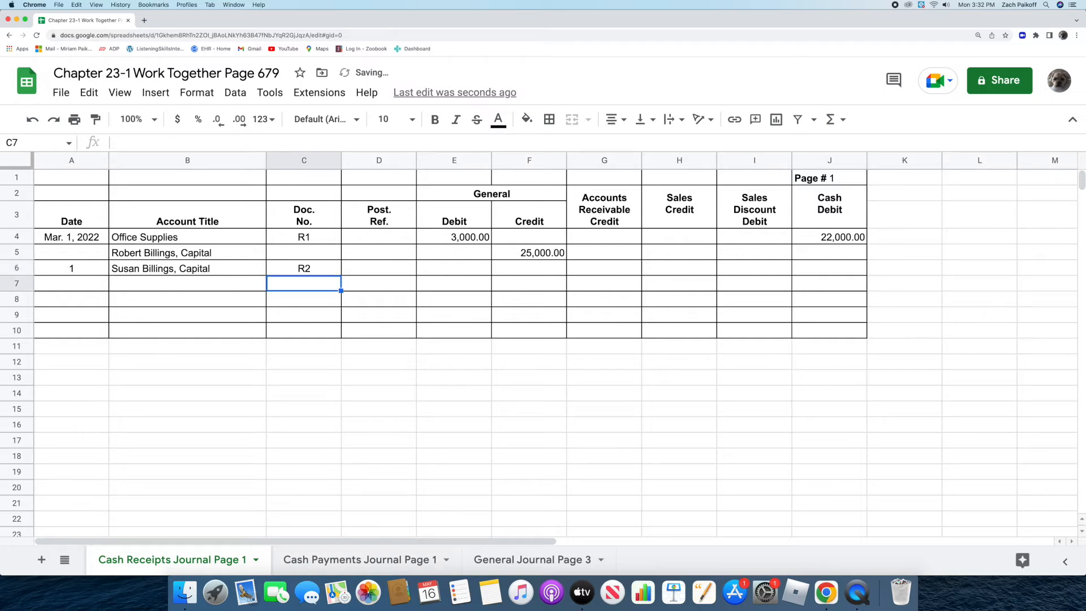
Record 25000 as both the general credit and the cash debit for the second partner's capital entry in row 6
click(511, 268)
text(25000)
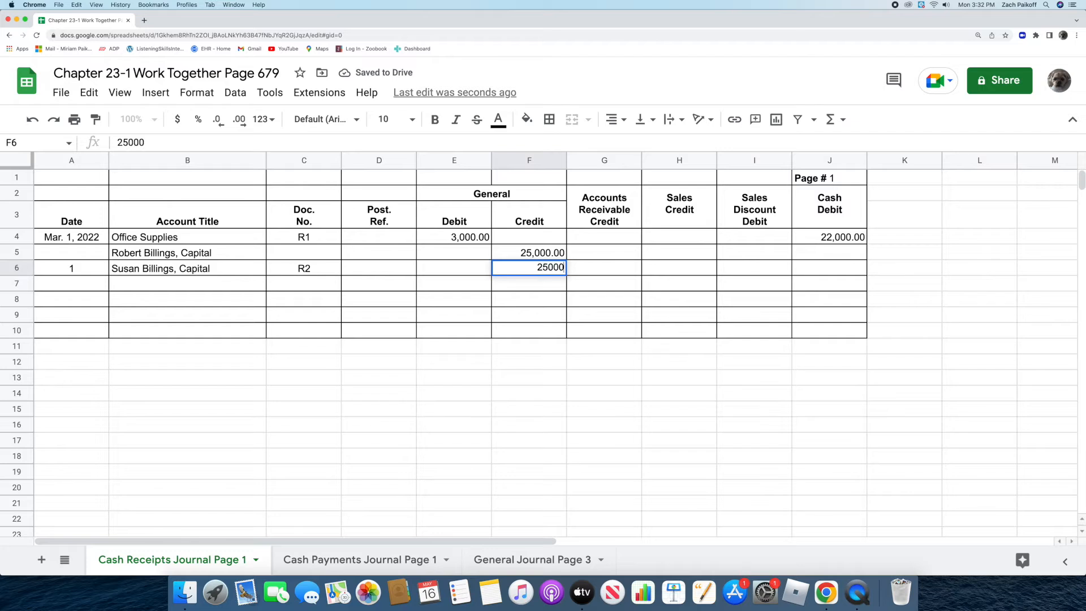
key(Return)
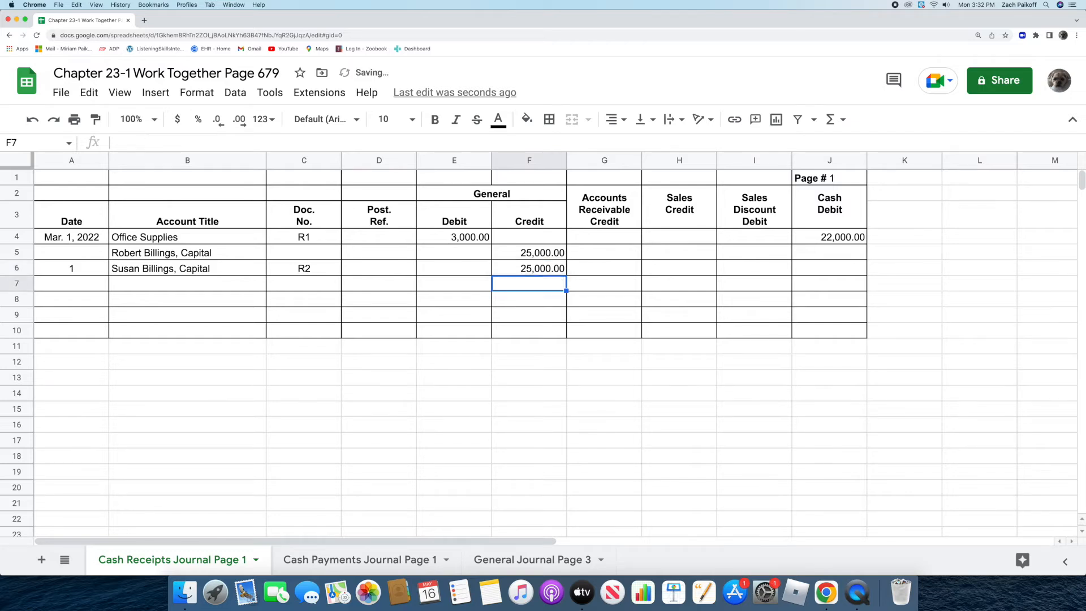
click(805, 269)
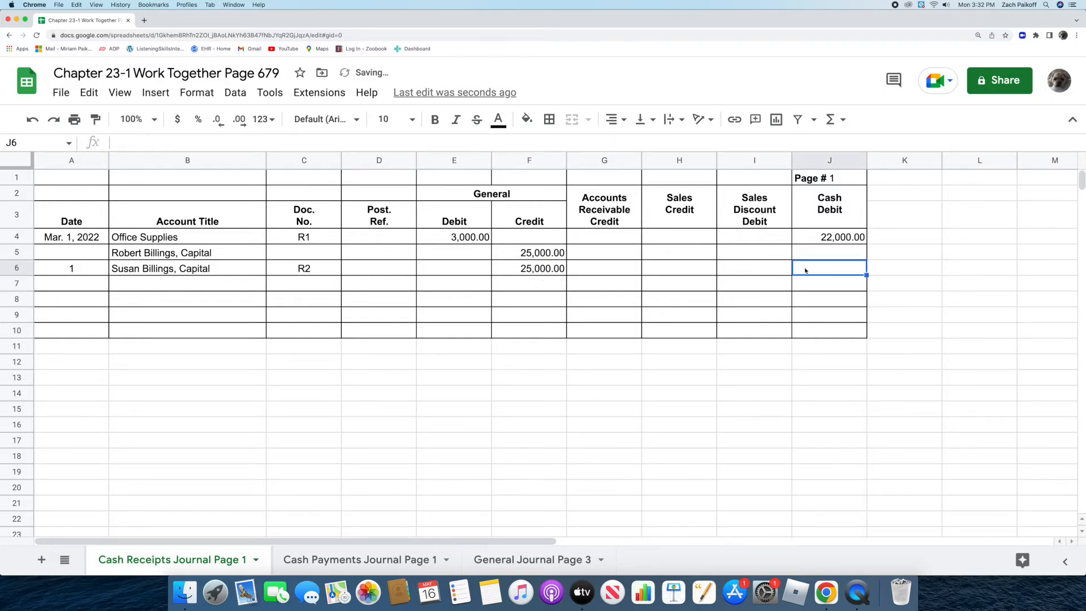
text(25000)
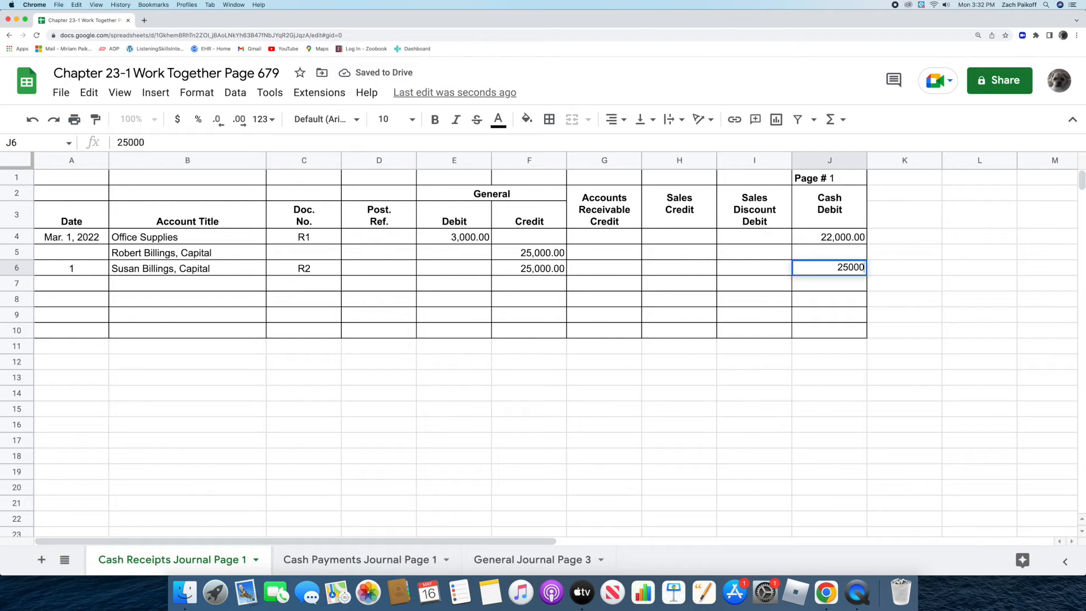
key(Return)
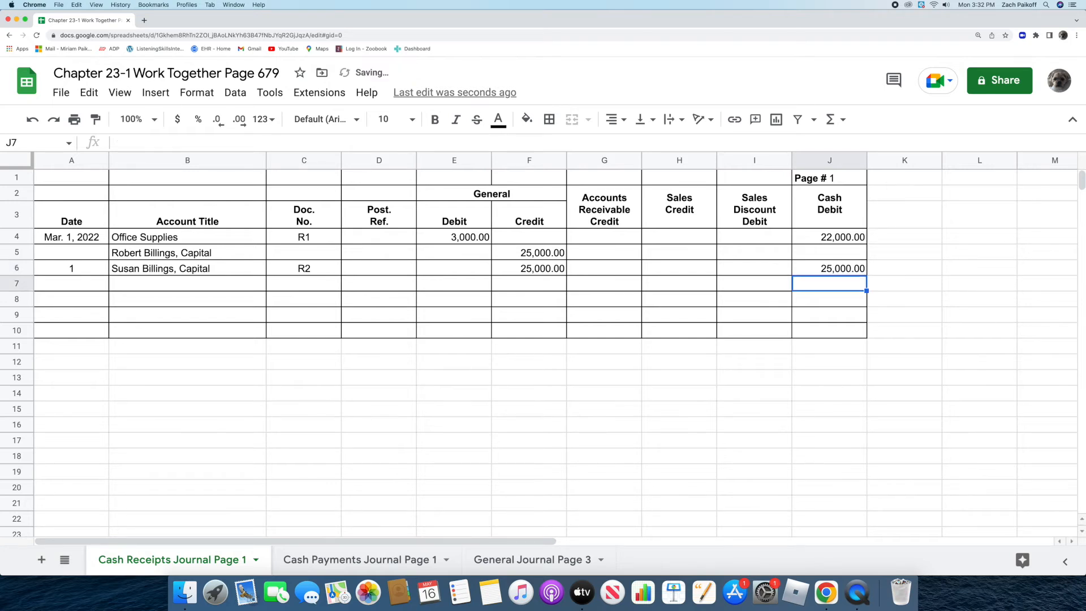
click(850, 366)
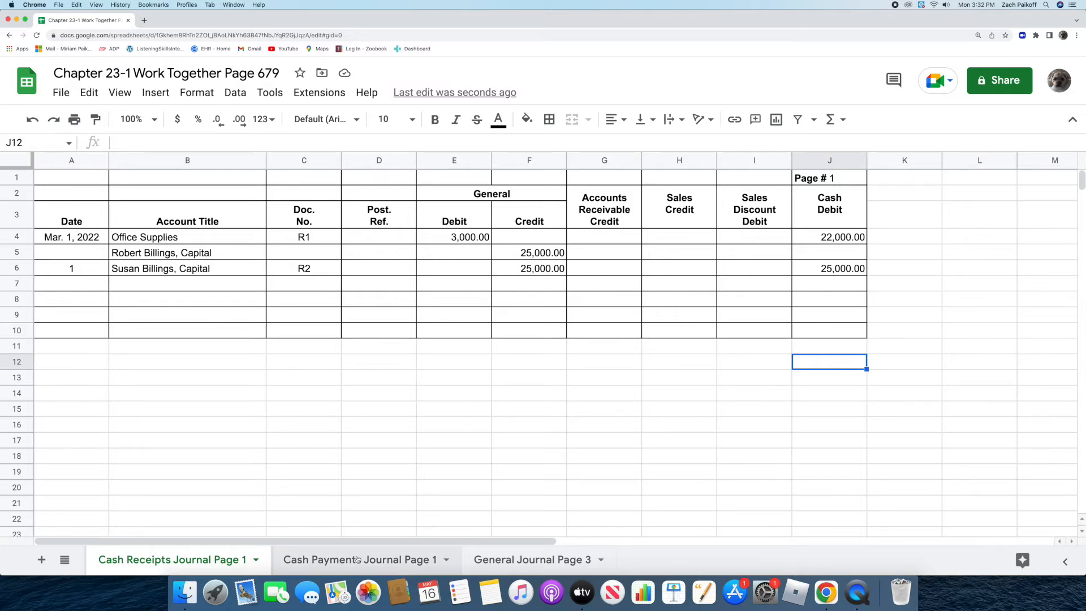
Switch to the Cash Payments Journal Page 1 sheet and enter the date Mar. 30, 2022 in A4
click(356, 560)
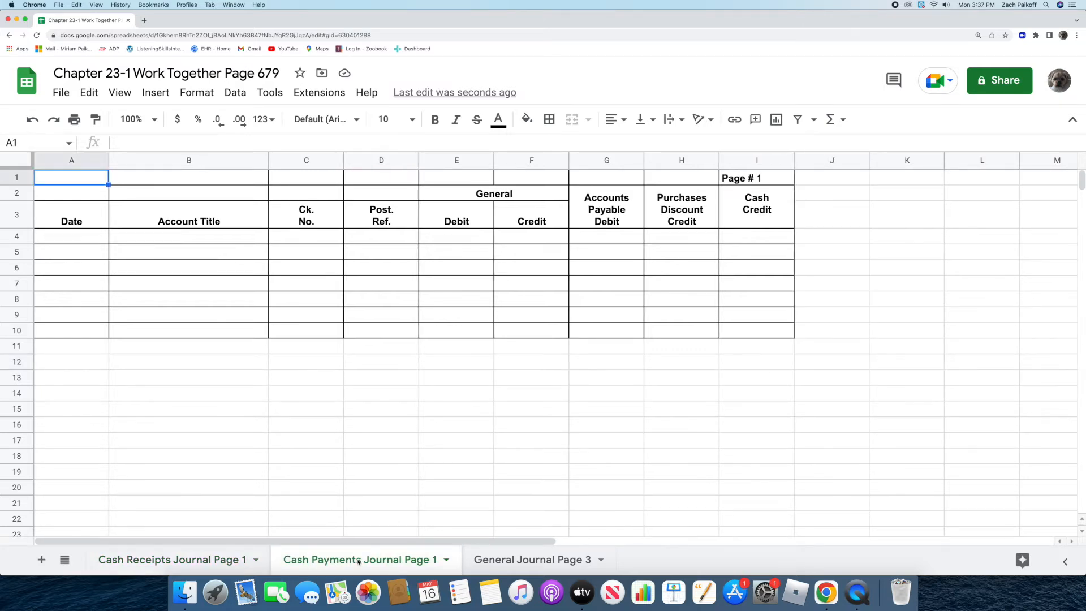
double_click(86, 236)
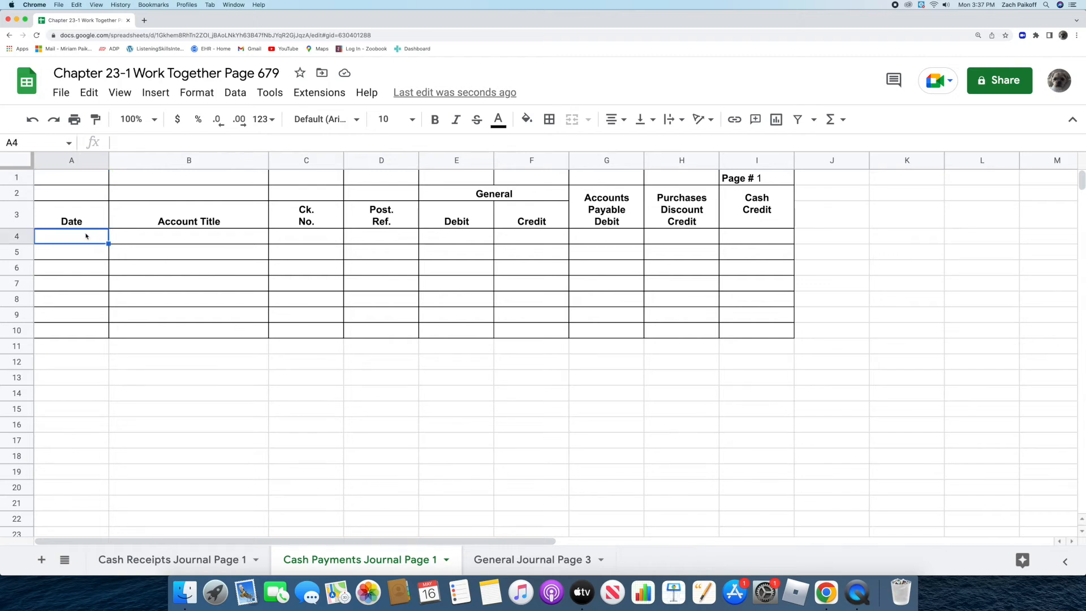
text(Mar)
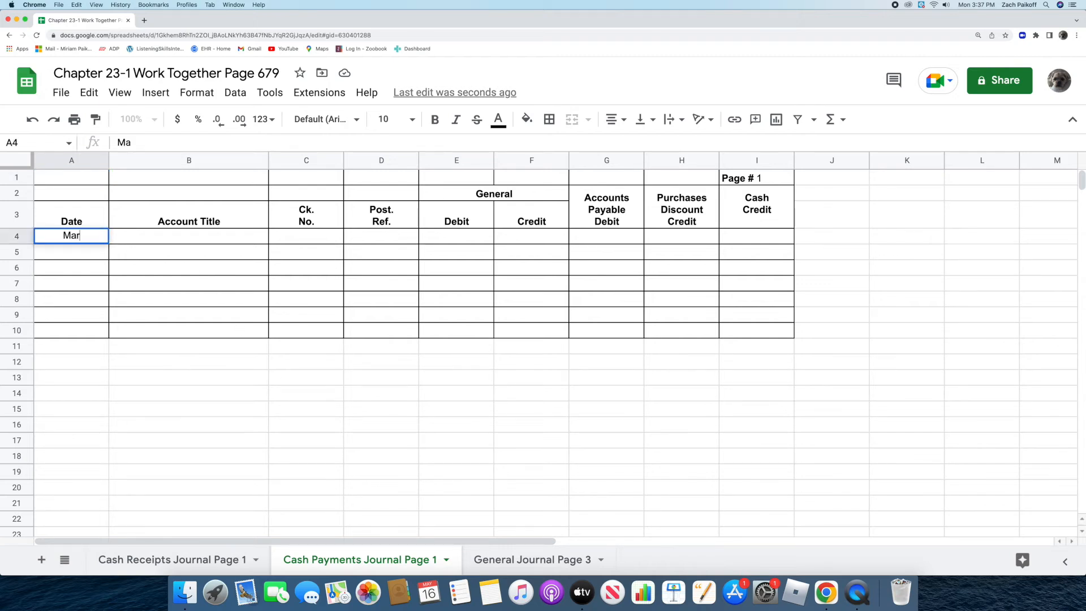
text(. 30, 2022)
key(Return)
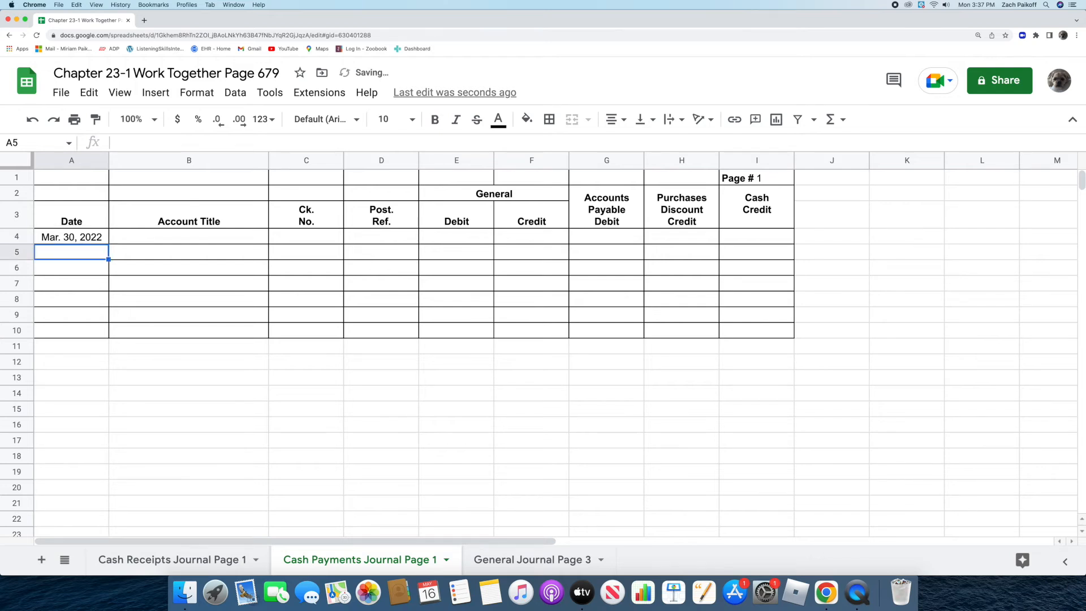
Enter the second partner's full name followed by ", Drawing" as the account title in B4
double_click(143, 236)
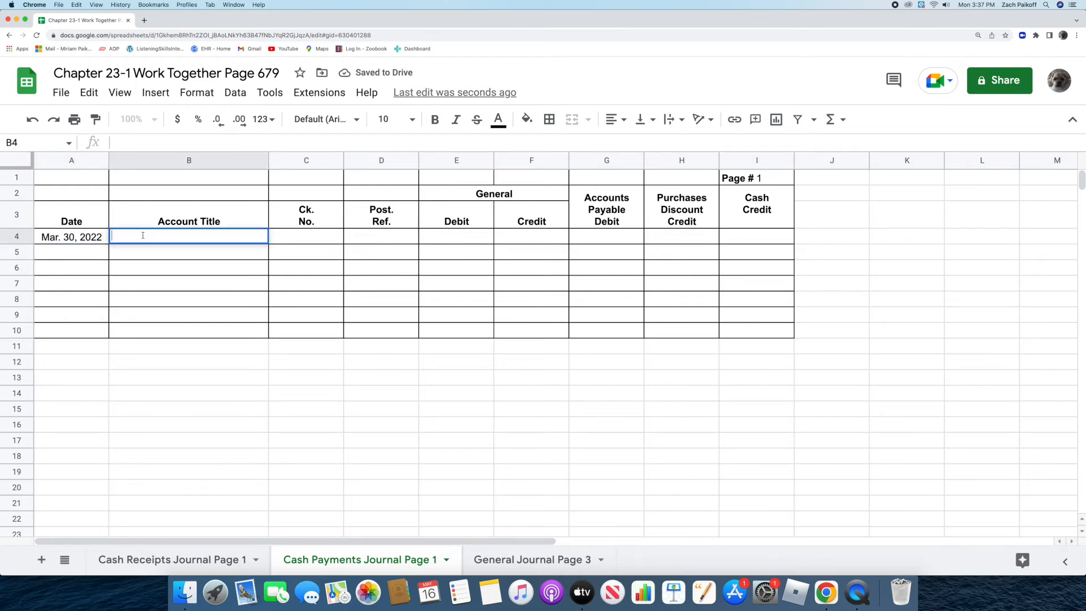
text(Susan Bil)
text(li)
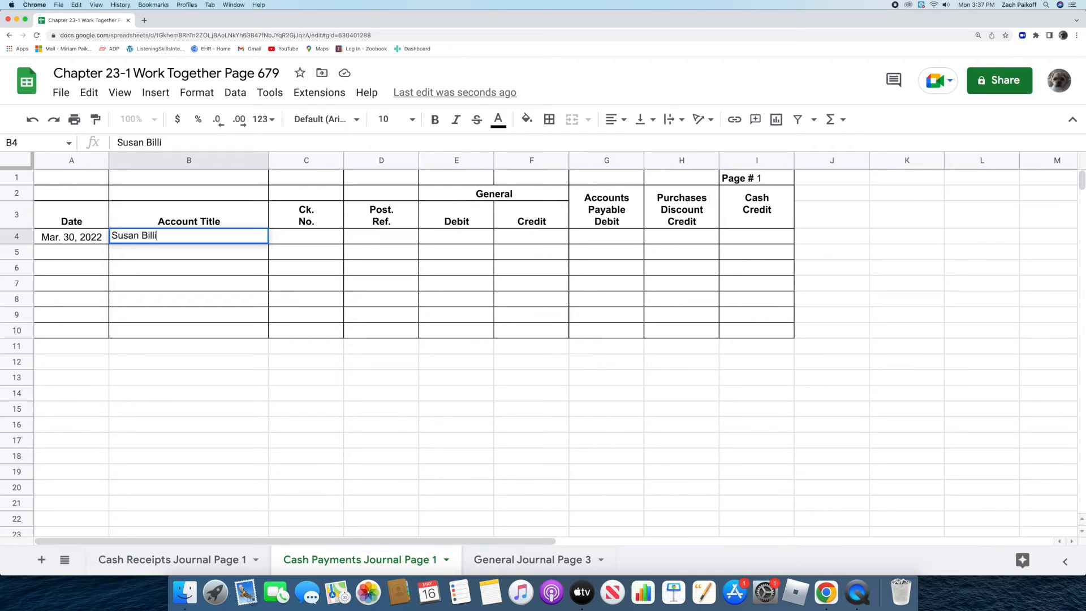
text(ngs, Drawing)
key(Return)
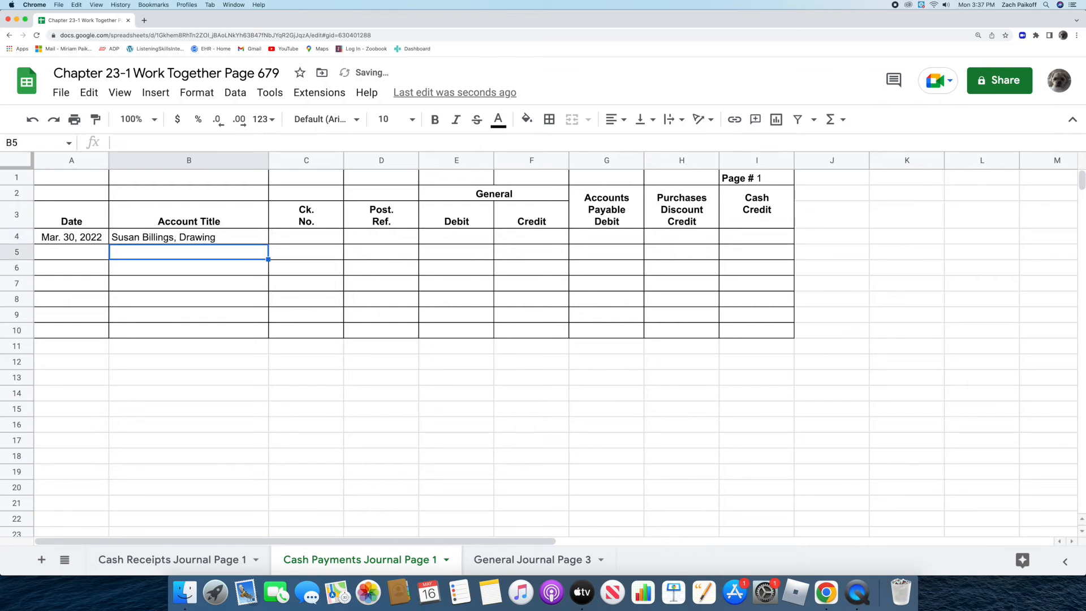
Enter check number 23 in C4 for the partner's drawing entry
click(298, 238)
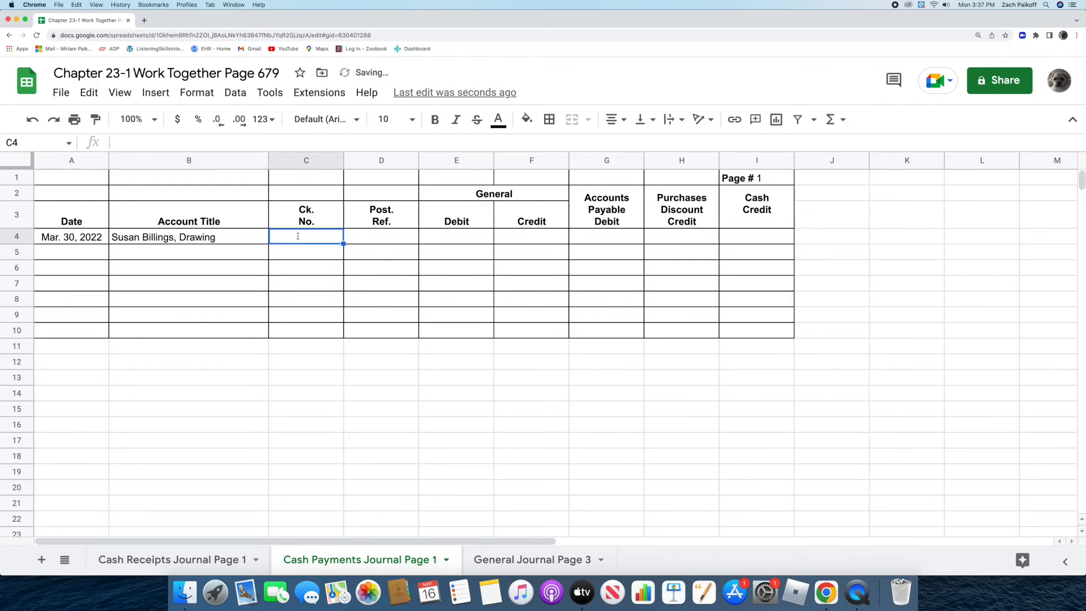
text(23)
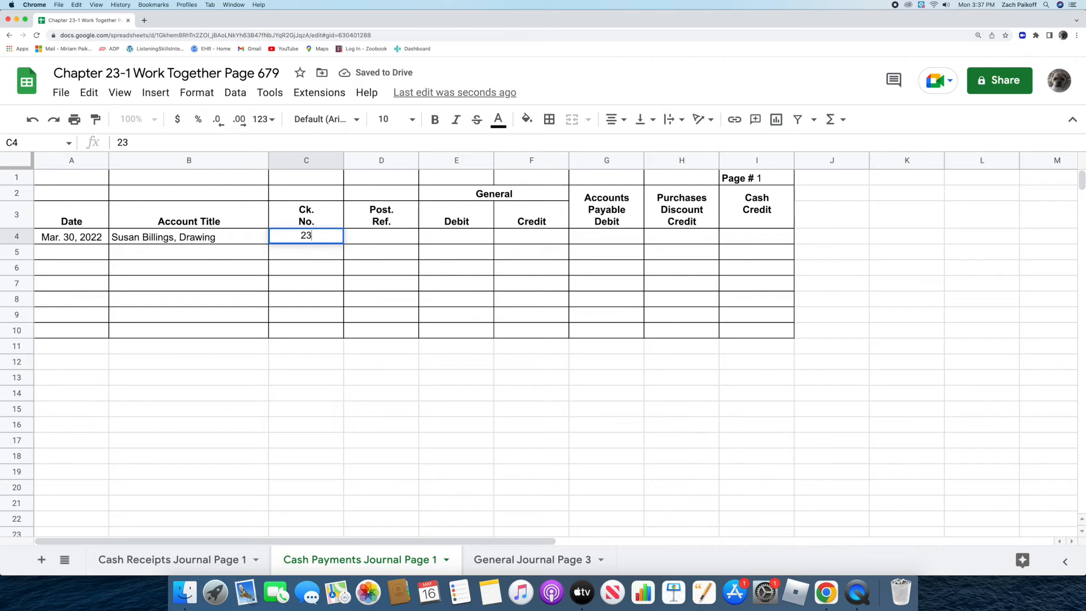
key(Return)
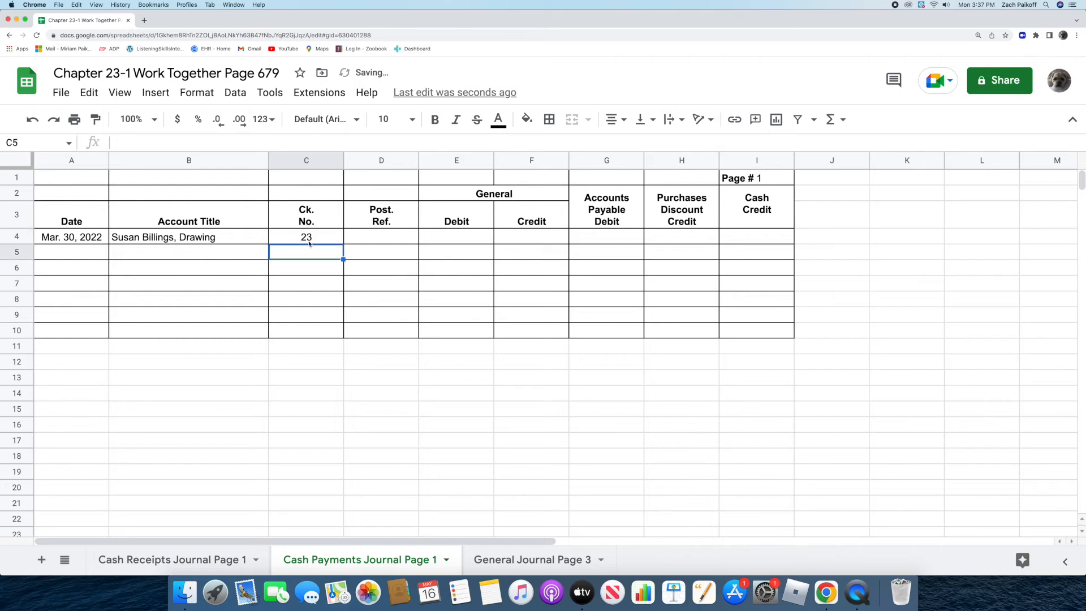
Record 600 as both the general debit and the cash credit for the drawing entry in row 4
click(448, 235)
text(600)
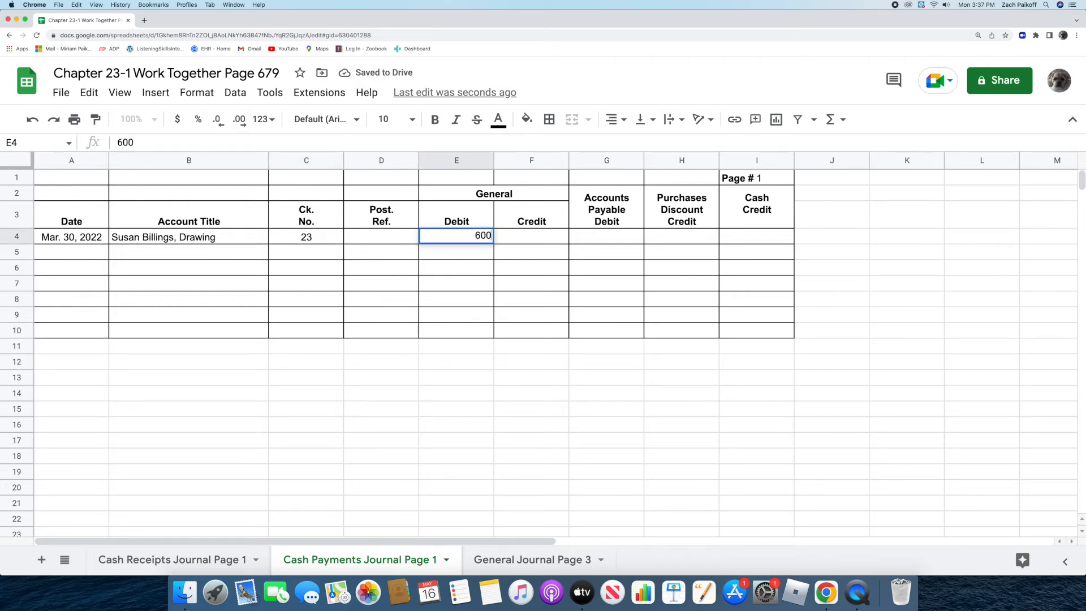
key(Return)
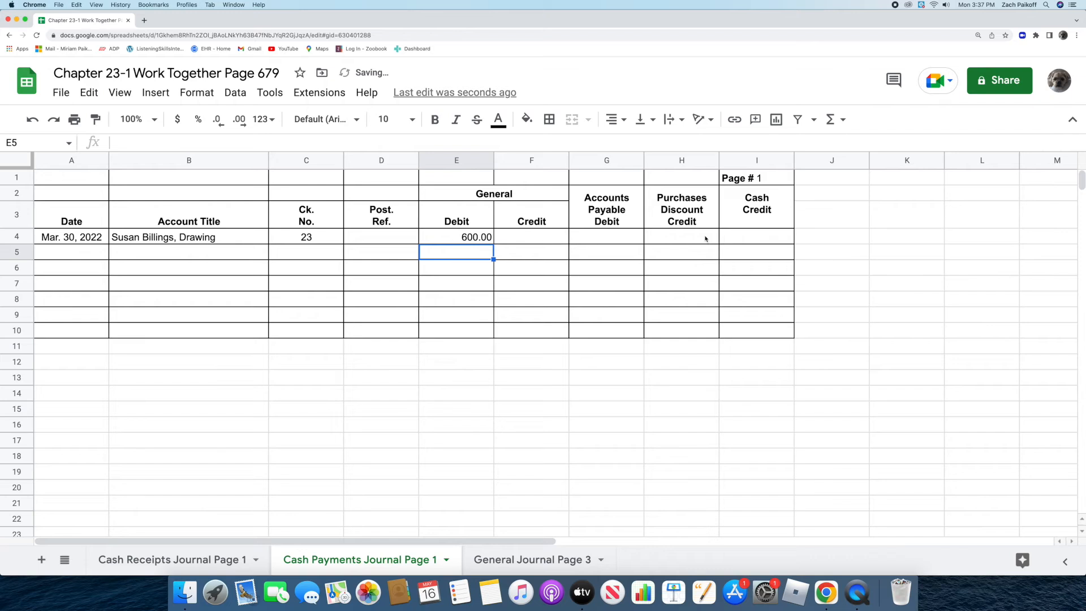
click(737, 235)
text(600)
key(Return)
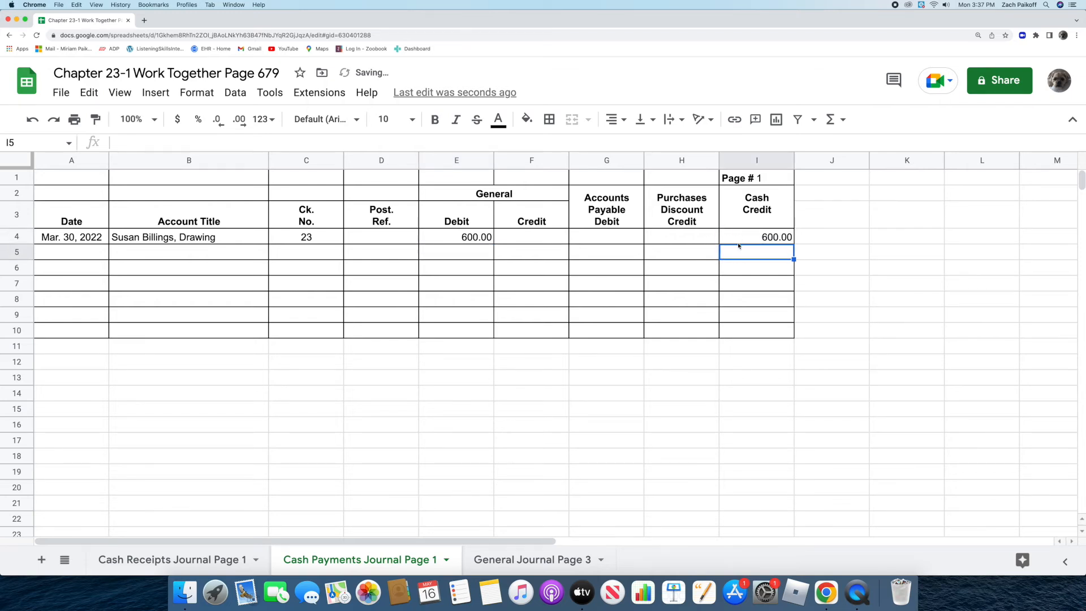
click(742, 376)
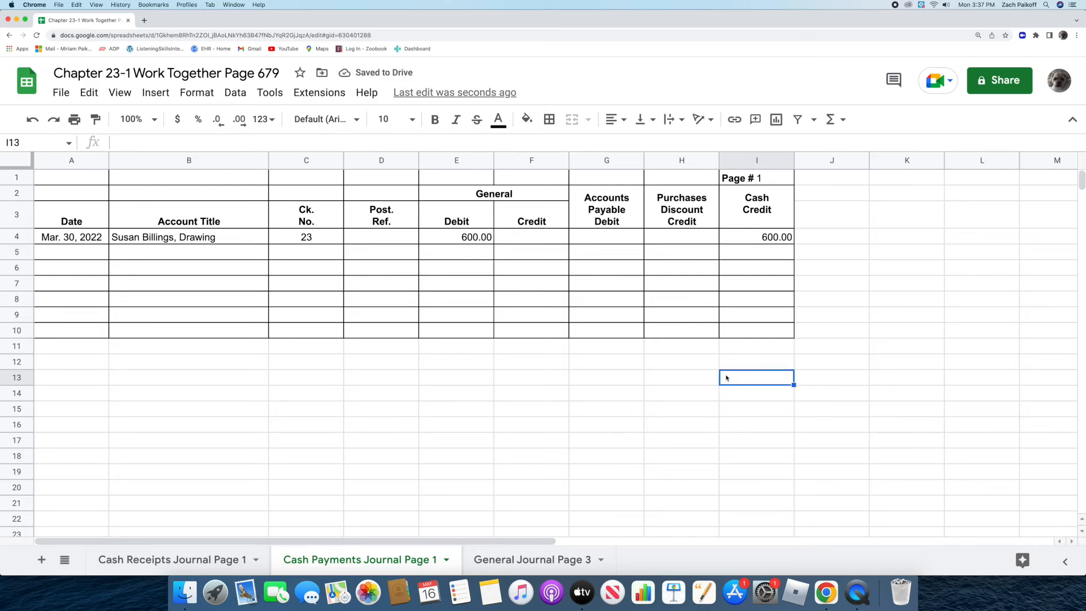
Switch to the General Journal Page 3 sheet and enter the date Mar. 30, 2022 in A3
click(552, 560)
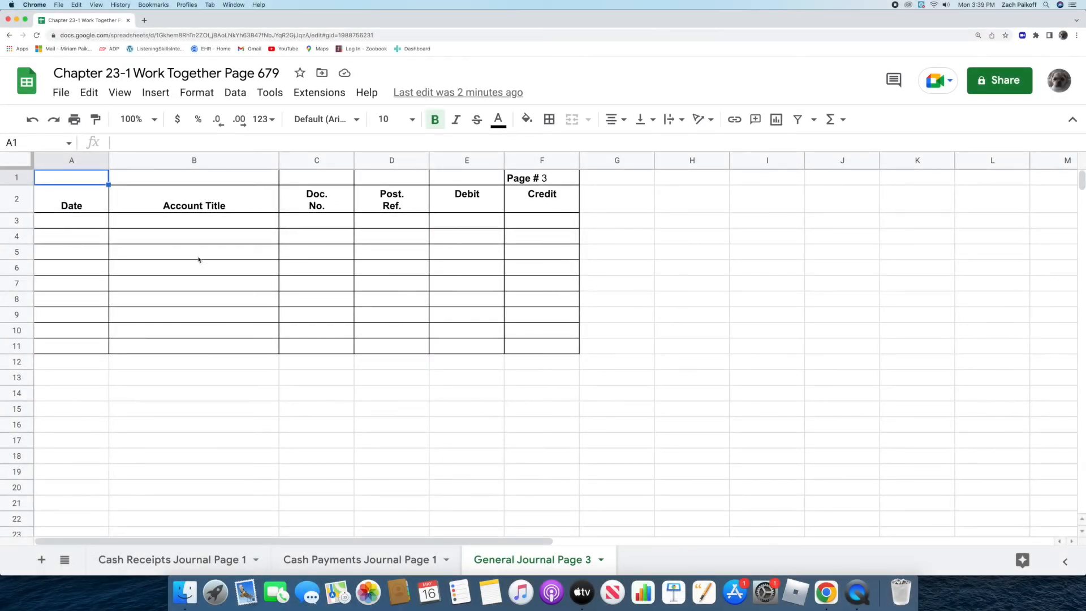
double_click(100, 219)
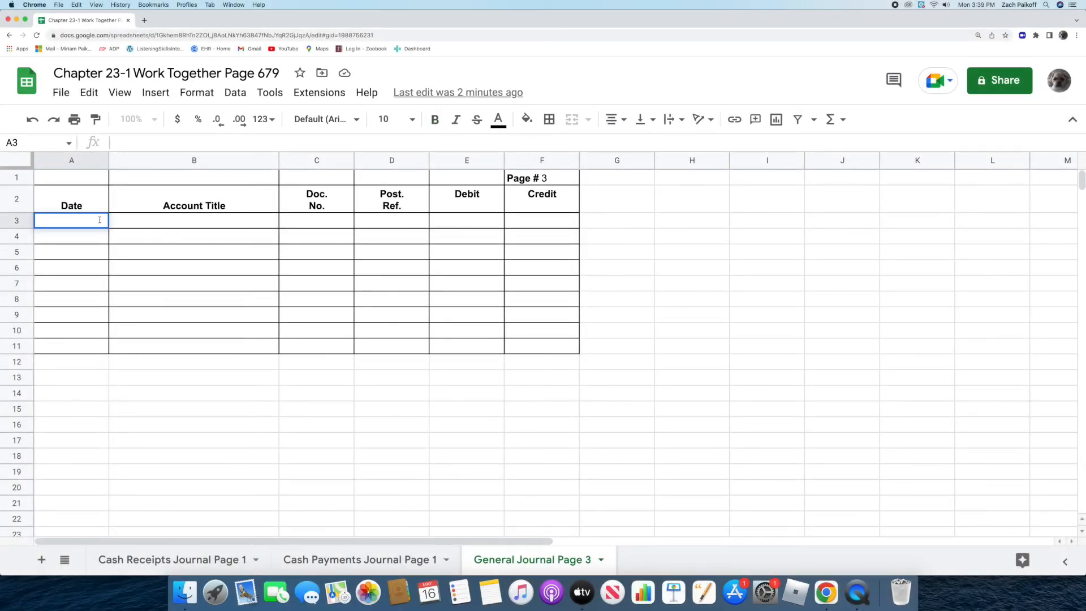
text(Mar. 30, 2022)
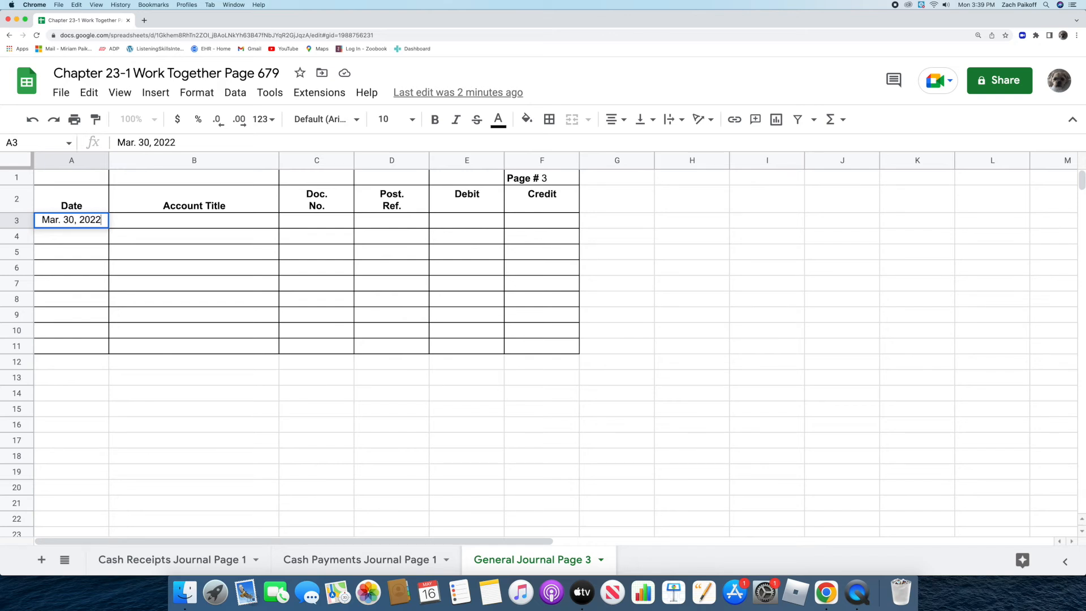
key(Return)
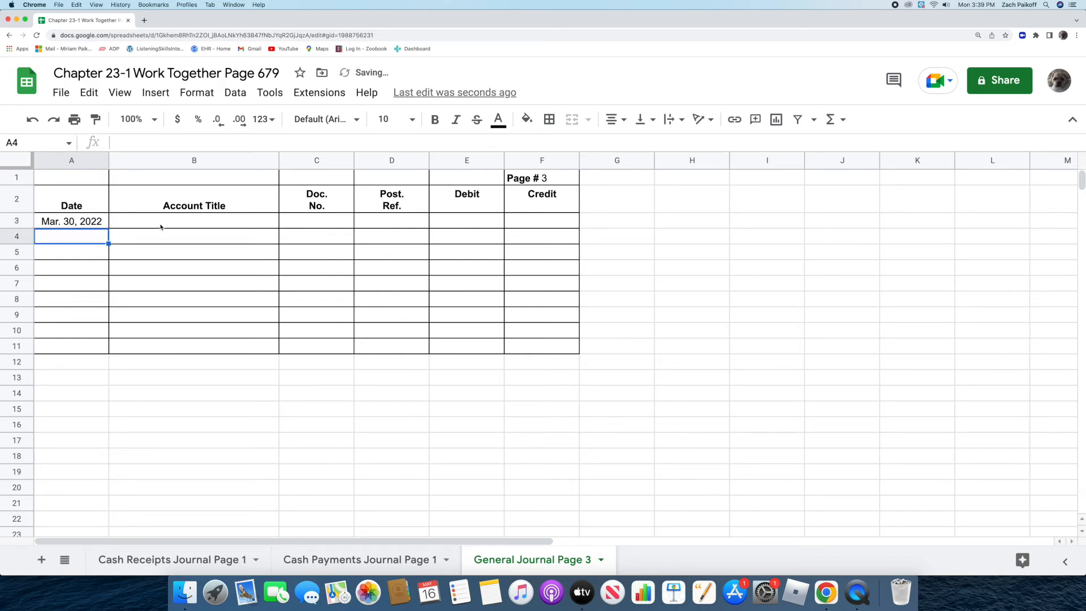
Enter the first partner's full name followed by ", Drawing" as the account title in B3
double_click(161, 224)
text(R)
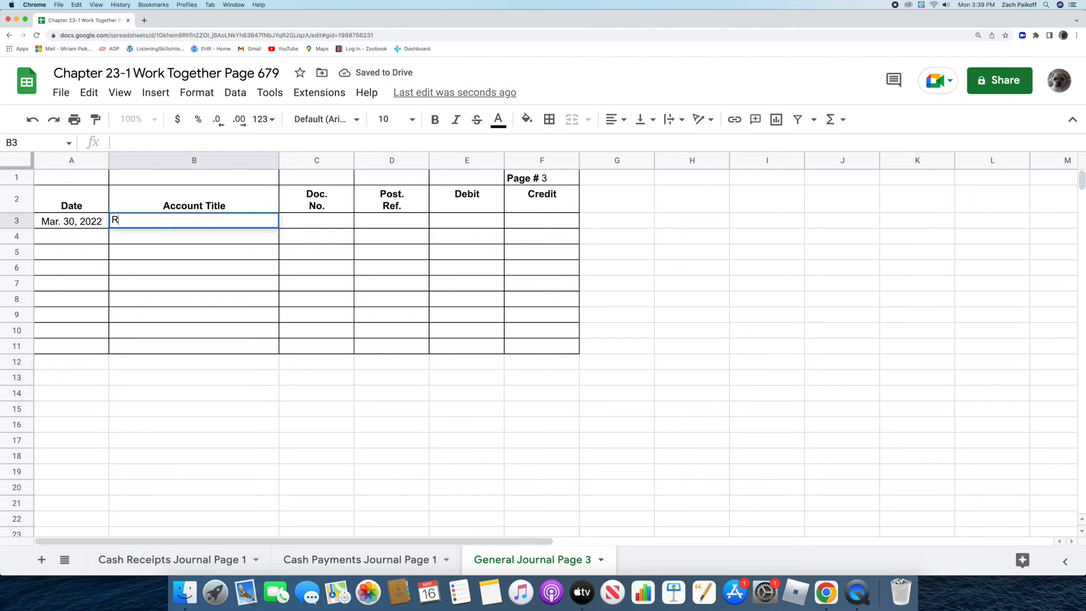
text(obert B)
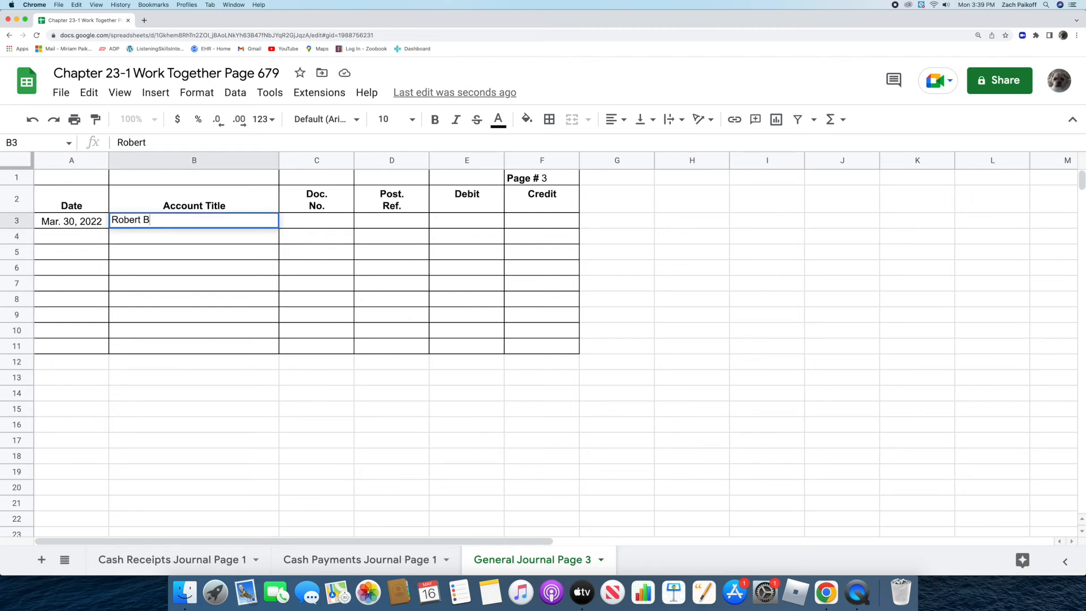
text(illings, Drawing)
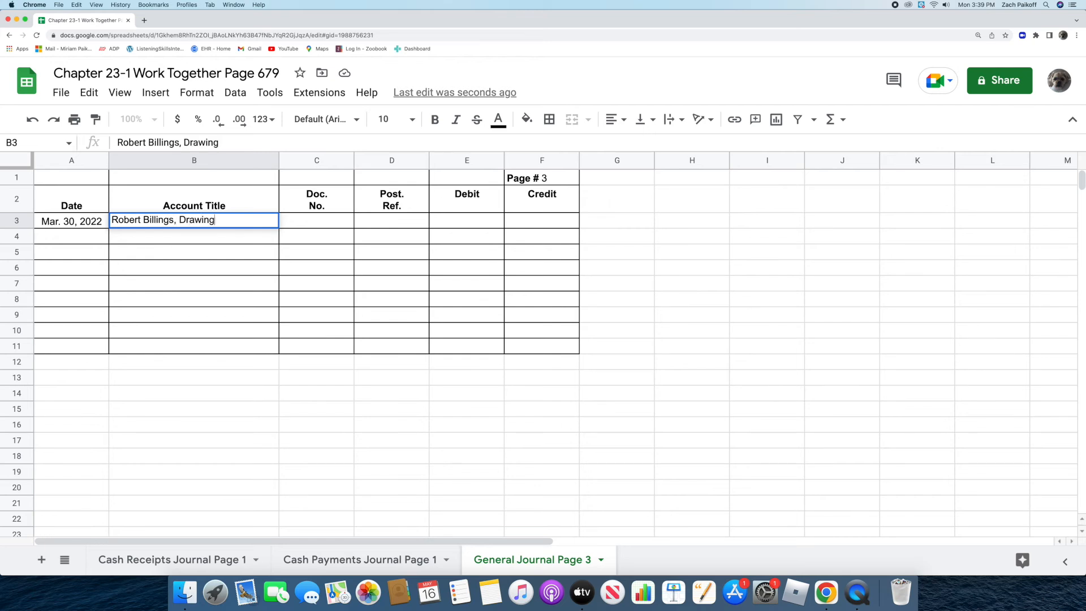
key(Return)
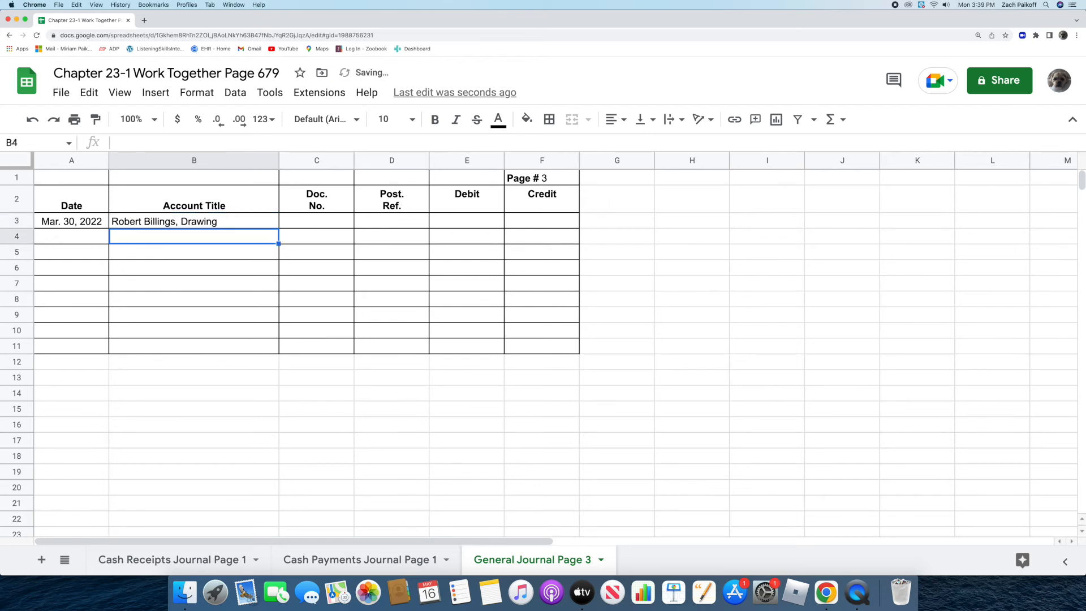
Enter document number M4 and a debit of 600 for the drawing entry in row 3
click(298, 220)
text(M4)
key(Return)
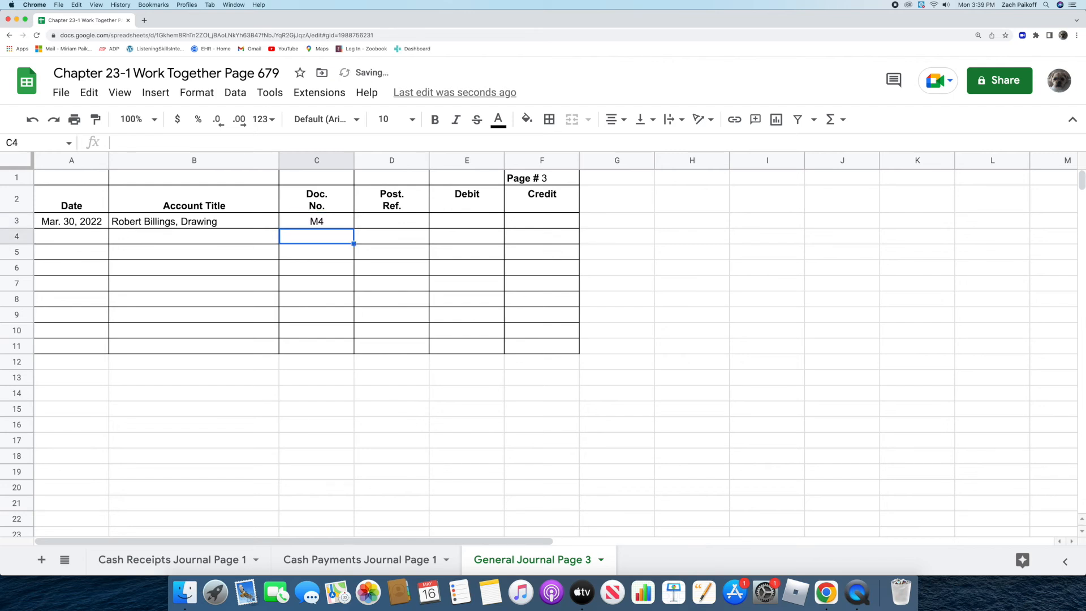
double_click(443, 216)
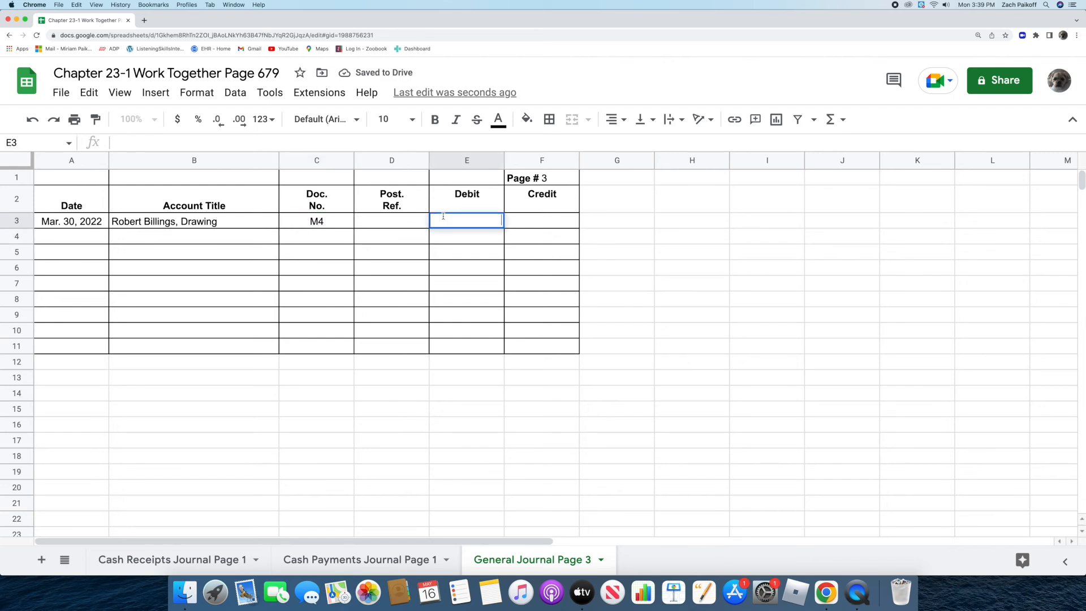
text(600)
key(Return)
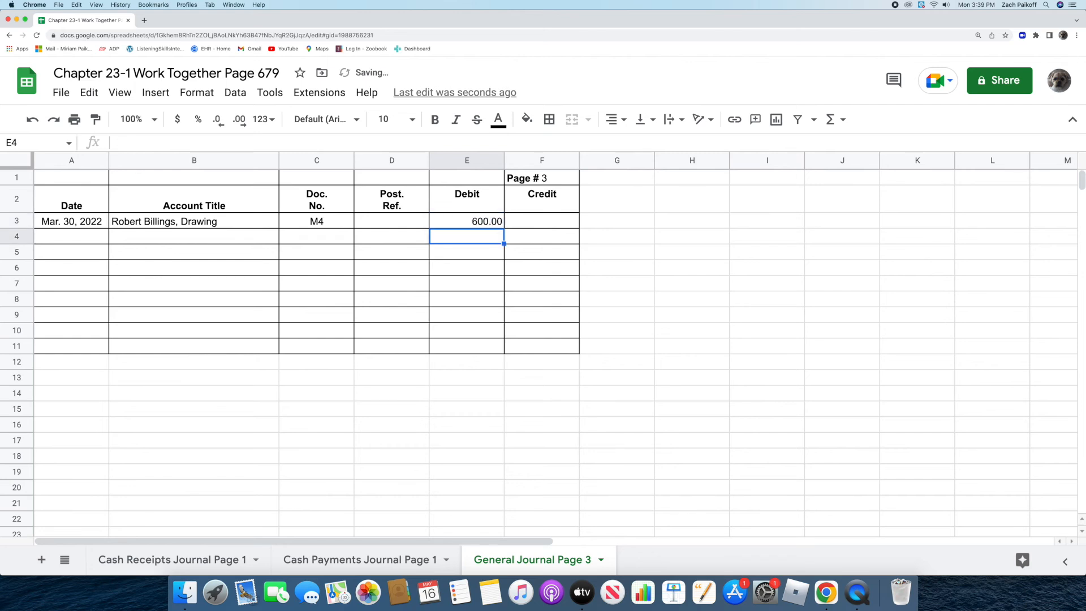
Record the credit side in row 4 with the indented account title Purchases and a credit of 600
click(237, 234)
key(Return)
text(Purchases)
key(Return)
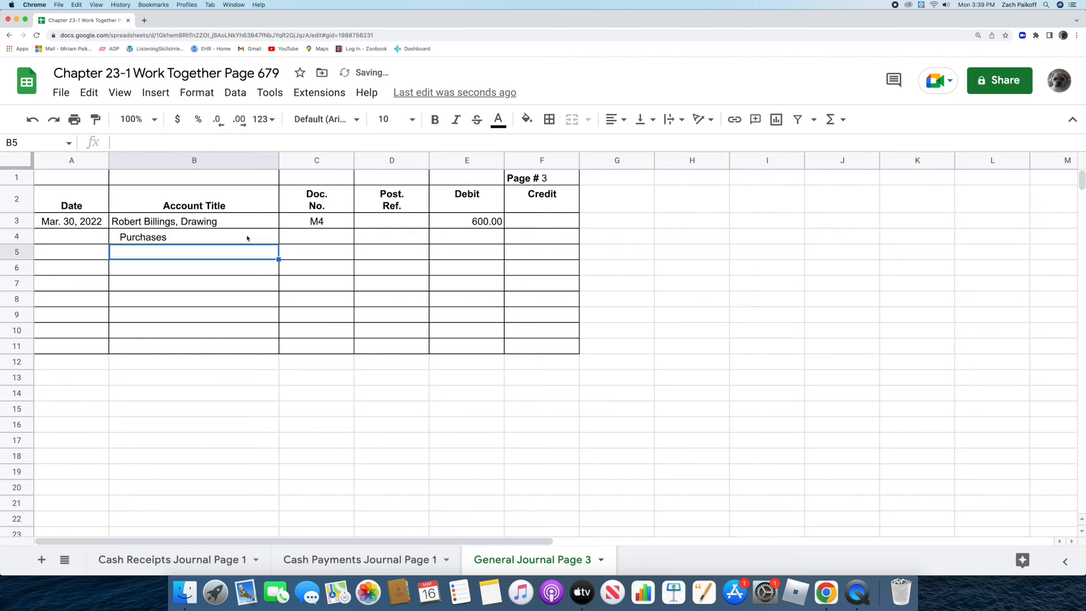
click(516, 236)
key(Return)
text(600)
key(Return)
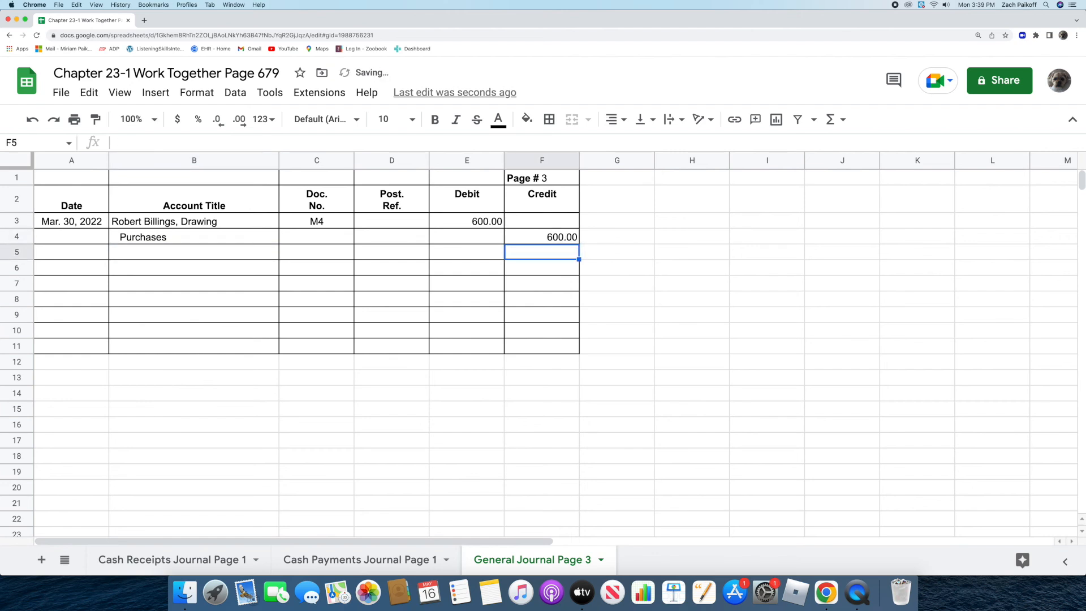
click(536, 392)
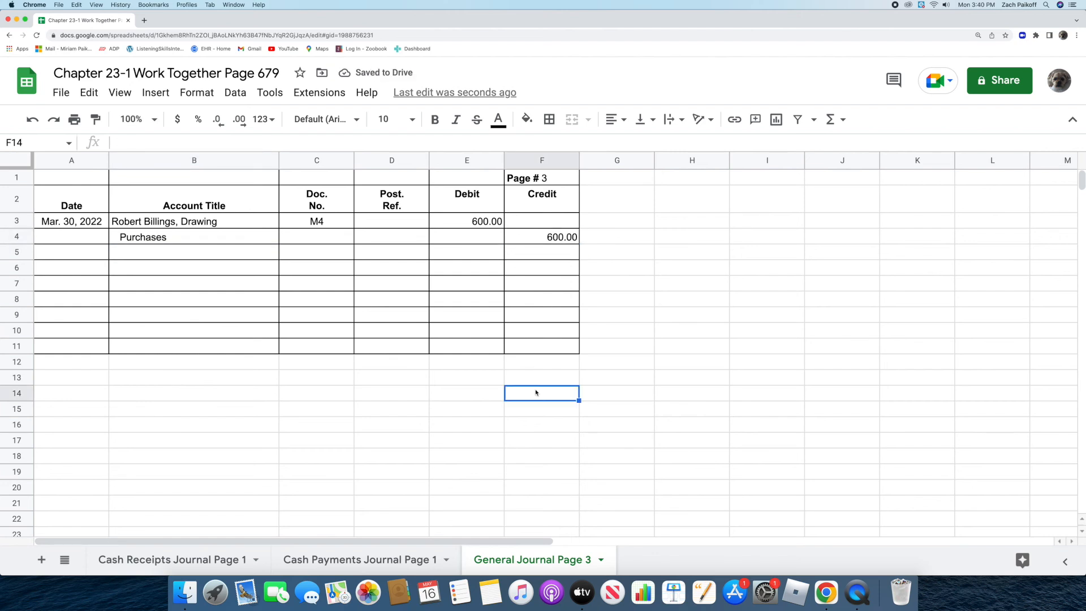